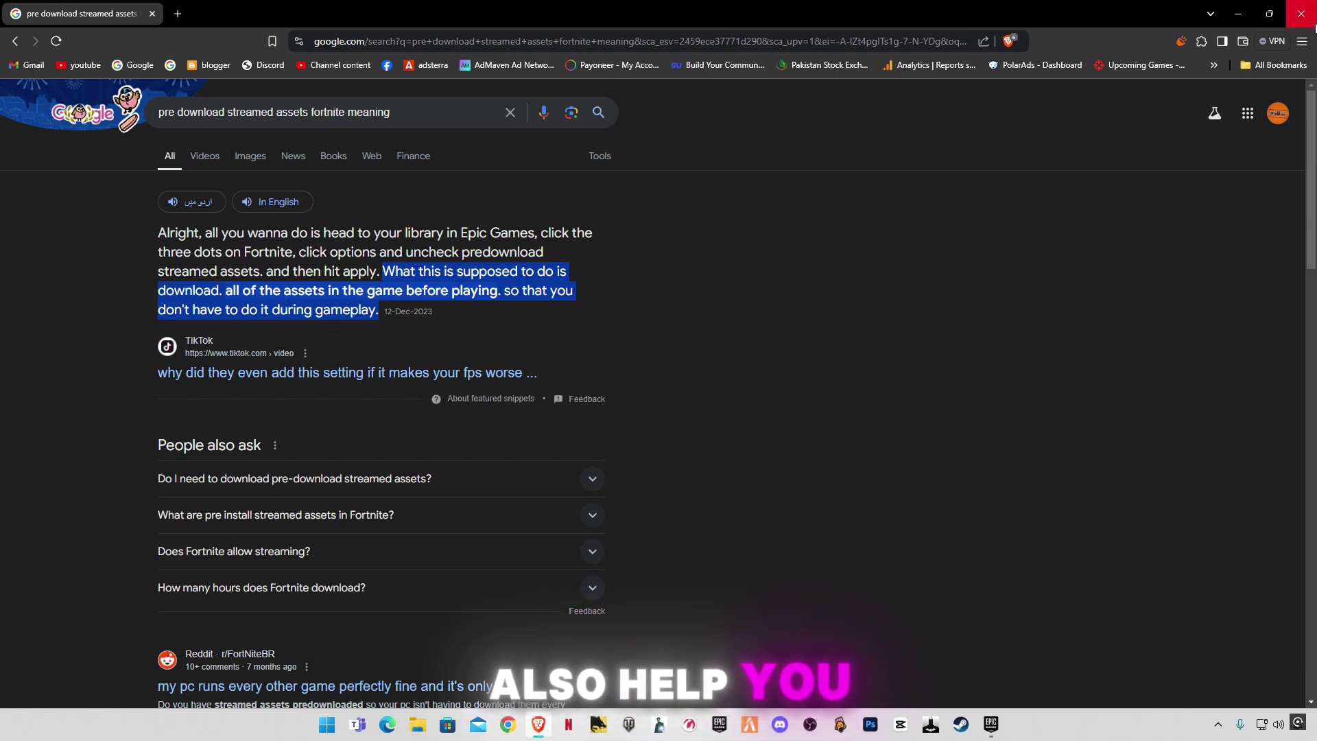
Close the search-results browser, minimize the Epic Games Launcher, and bring up the Start menu
click(1311, 20)
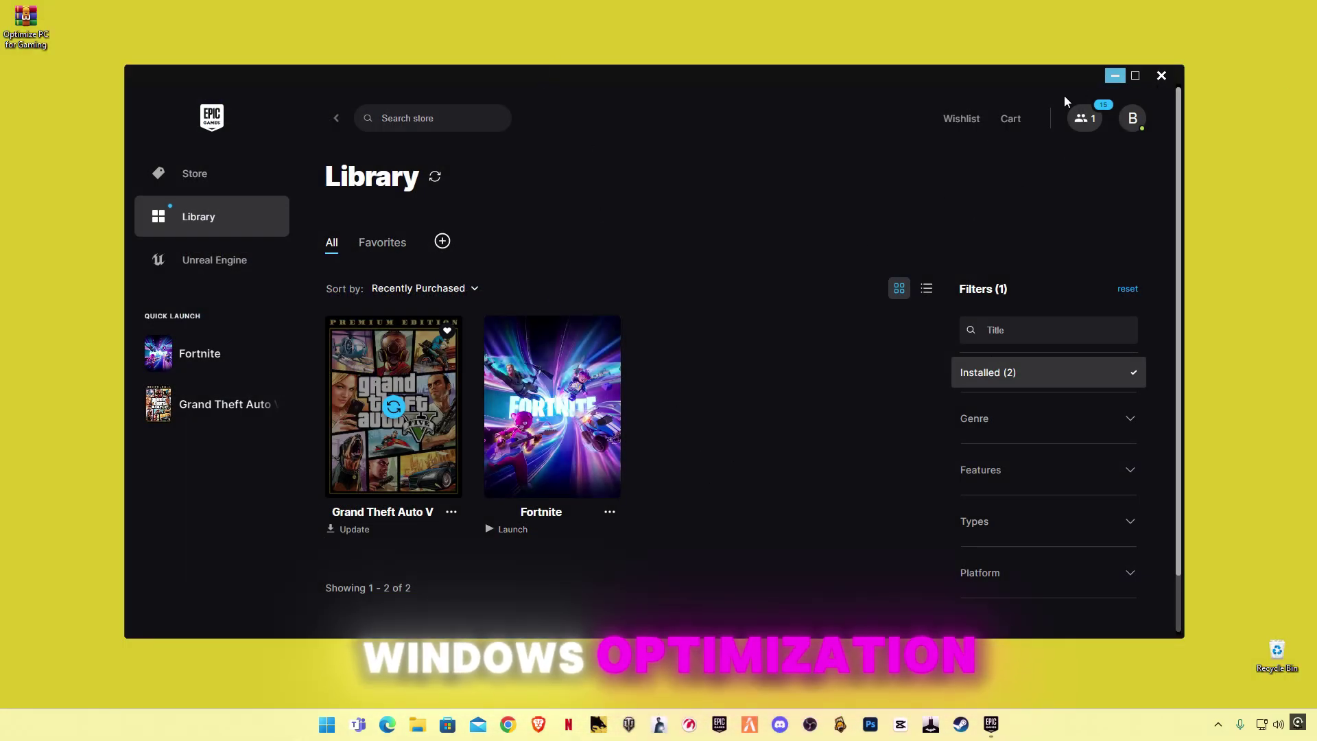
click(1114, 75)
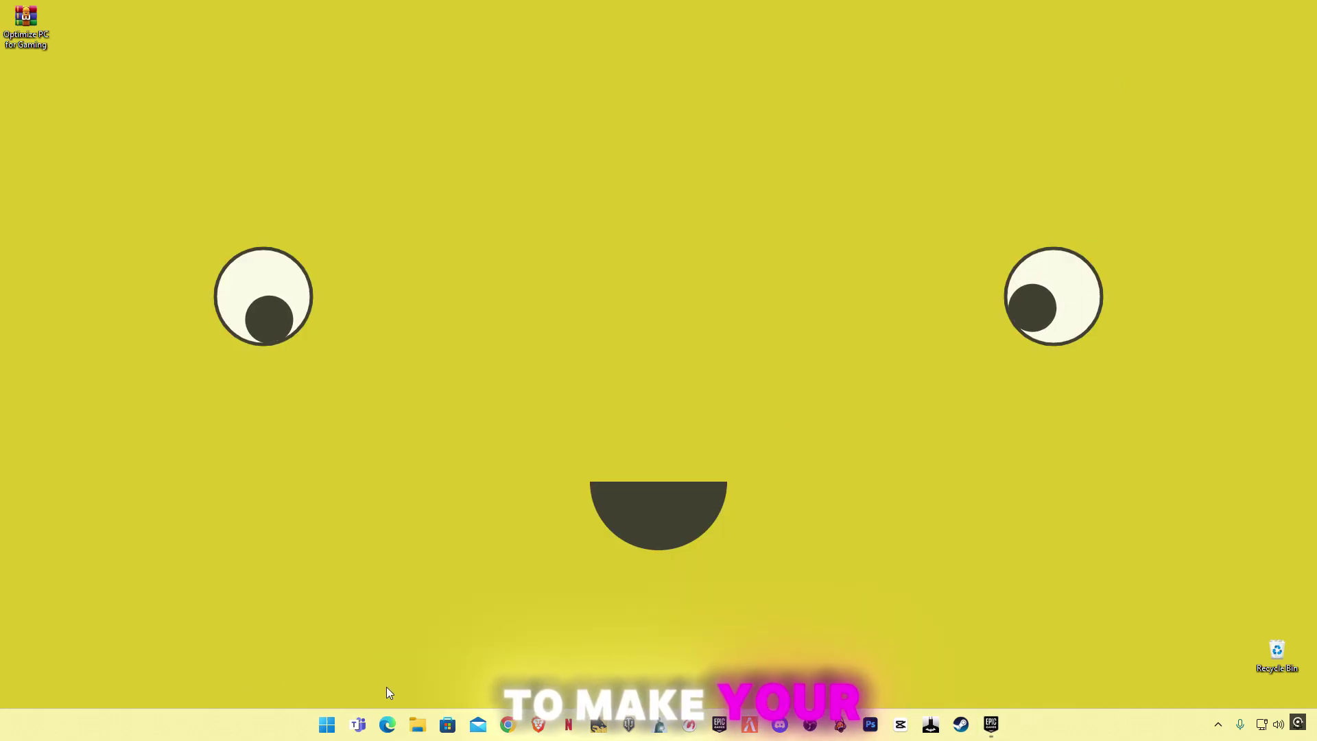
click(326, 726)
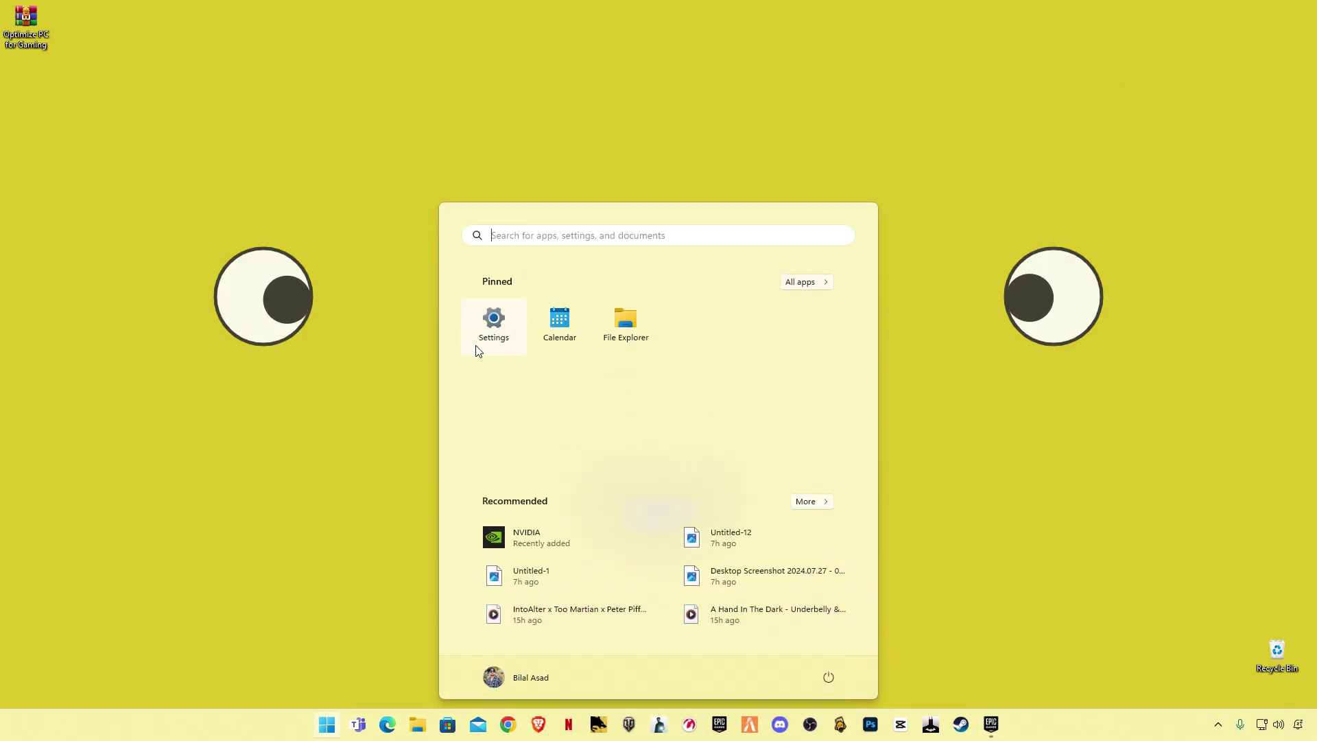
Turn Game Mode off from a 'game' search in Settings
click(495, 322)
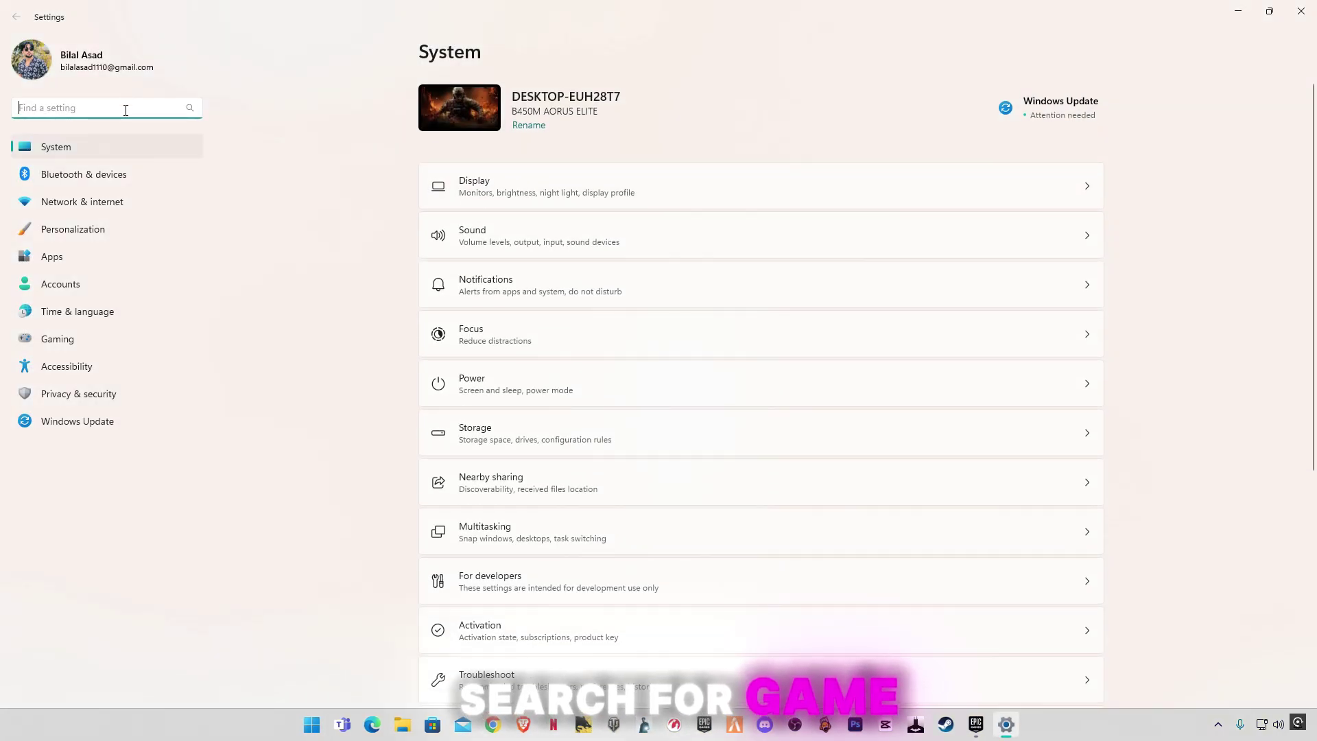
click(126, 110)
text(game)
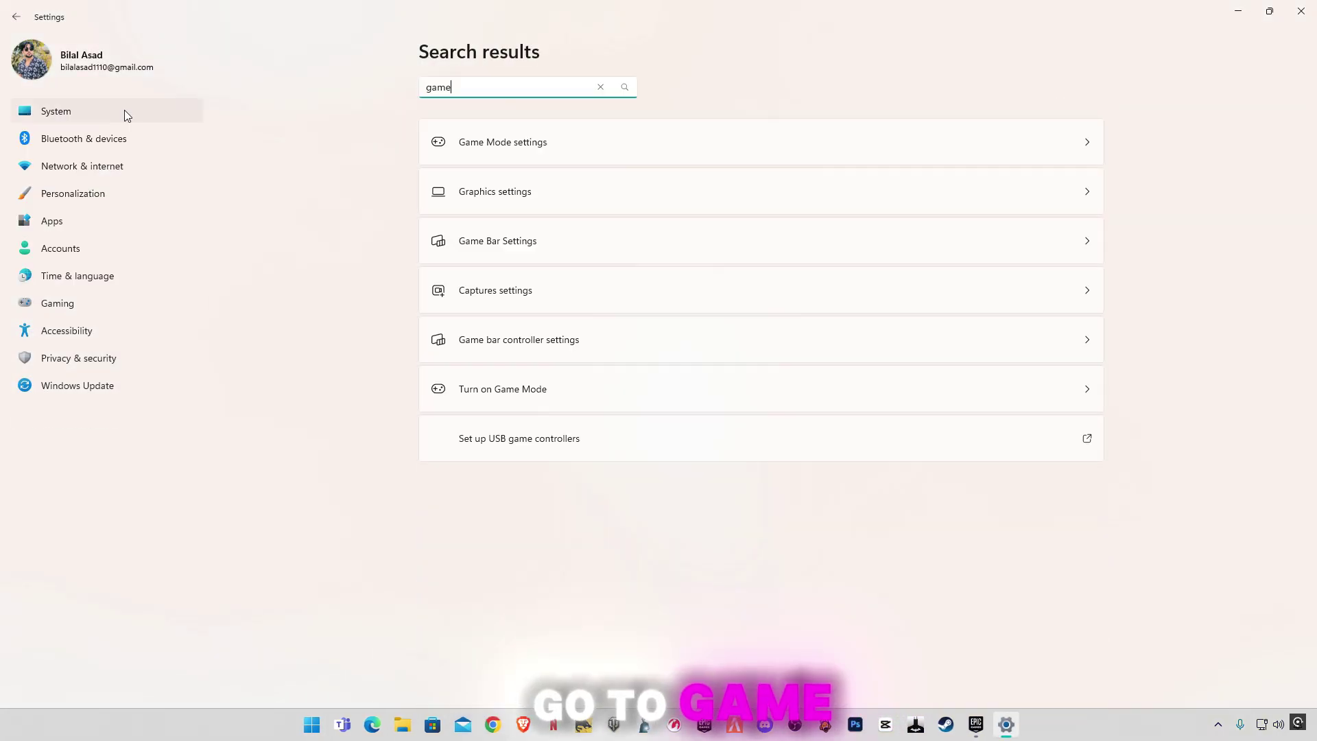
click(502, 147)
click(1081, 106)
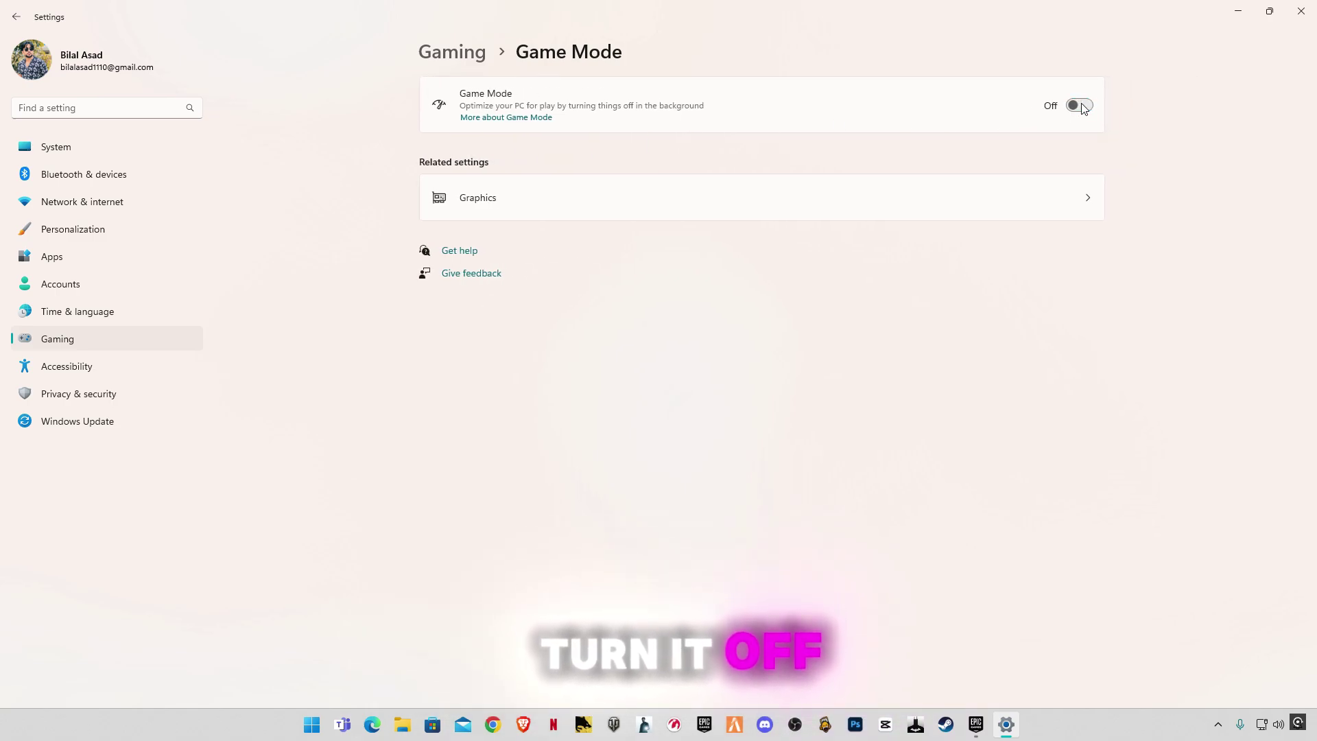
Open the Game Bar settings page for its controller option from a new 'game' search
click(104, 107)
text(game)
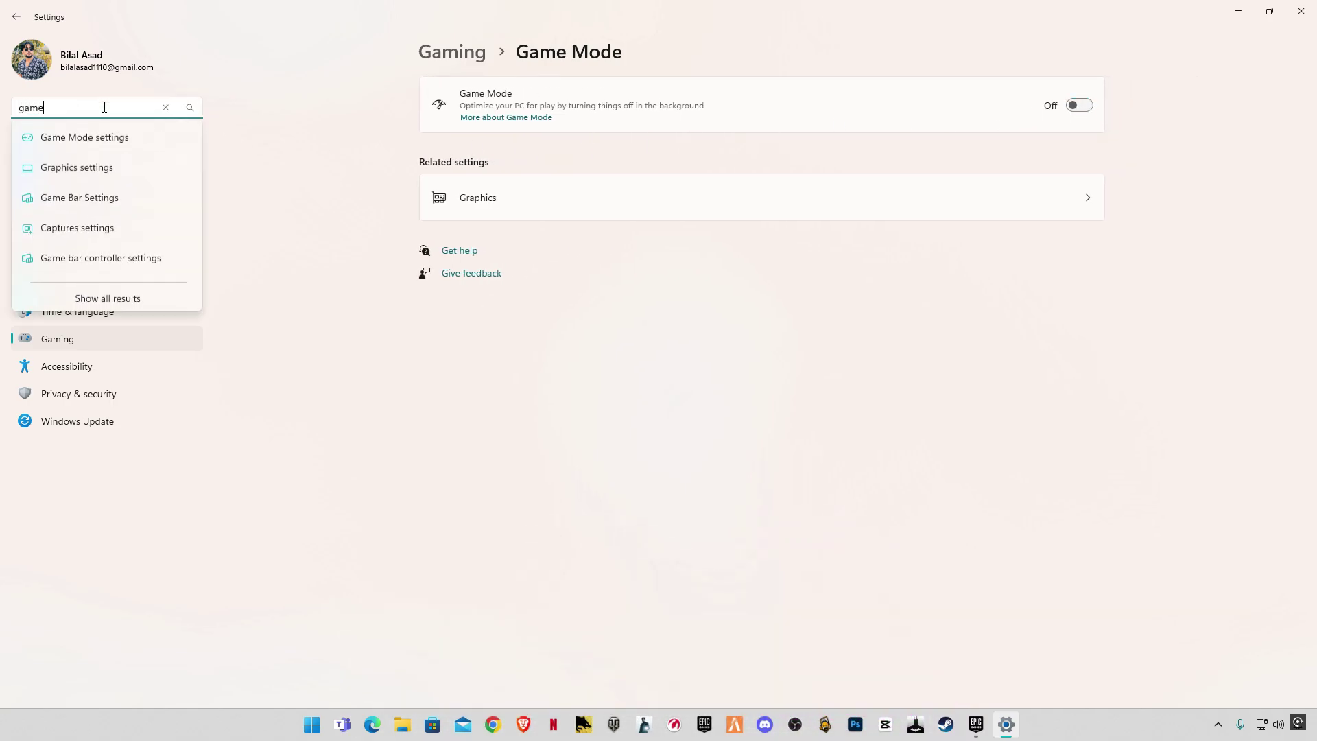
key(Return)
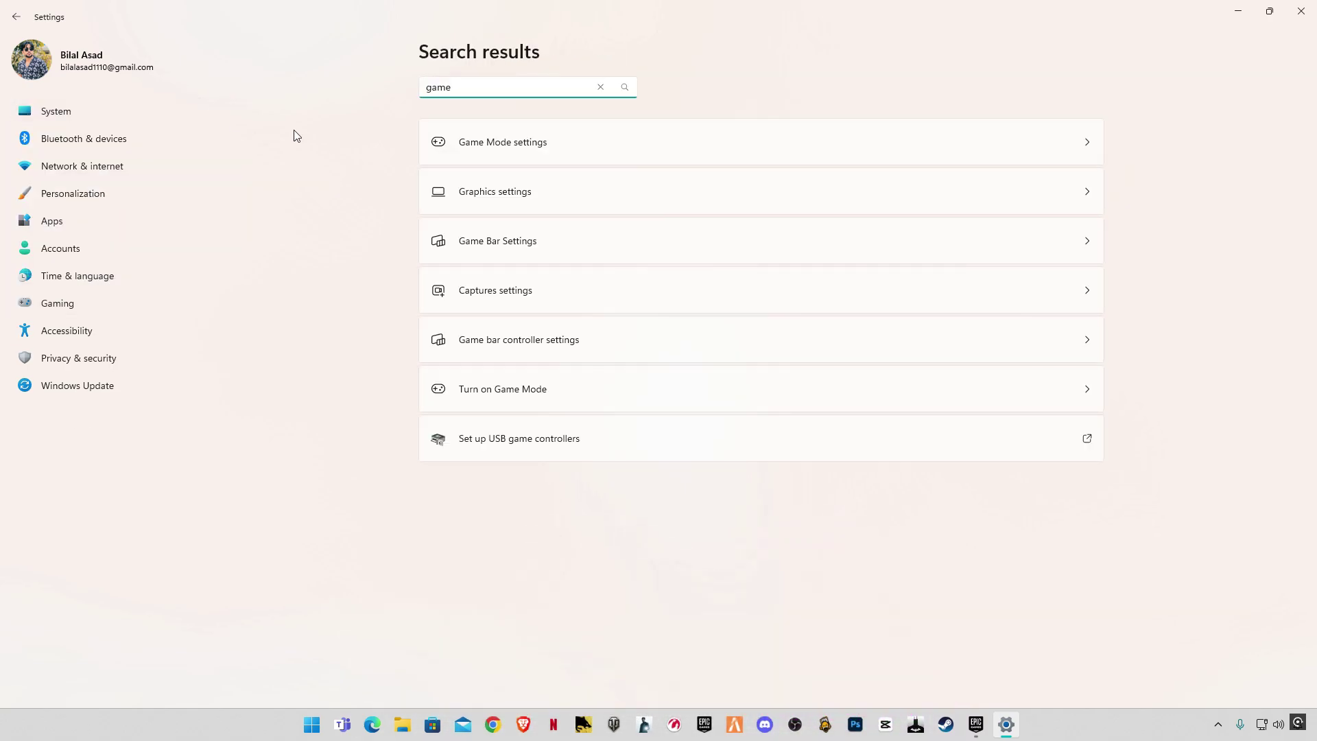
click(540, 240)
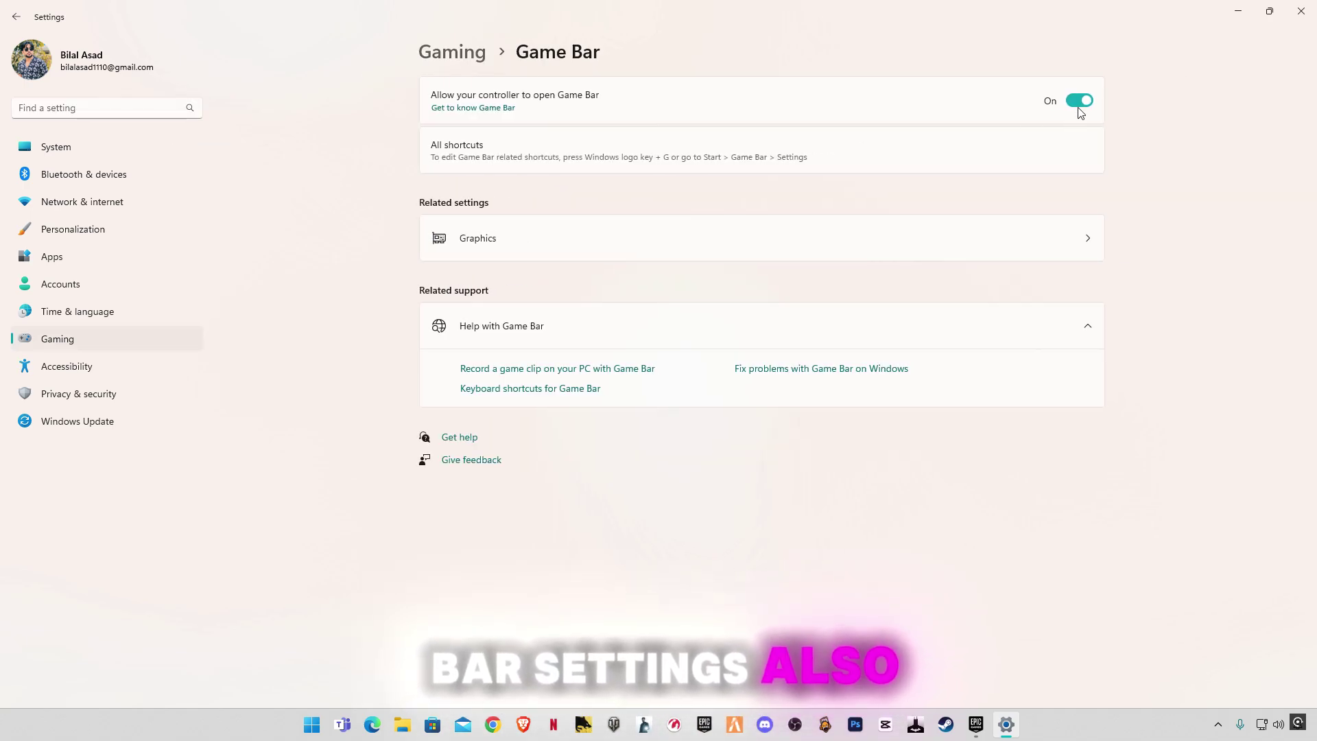
Set Fortnite to High performance graphics and turn on optimizations for windowed games
click(82, 111)
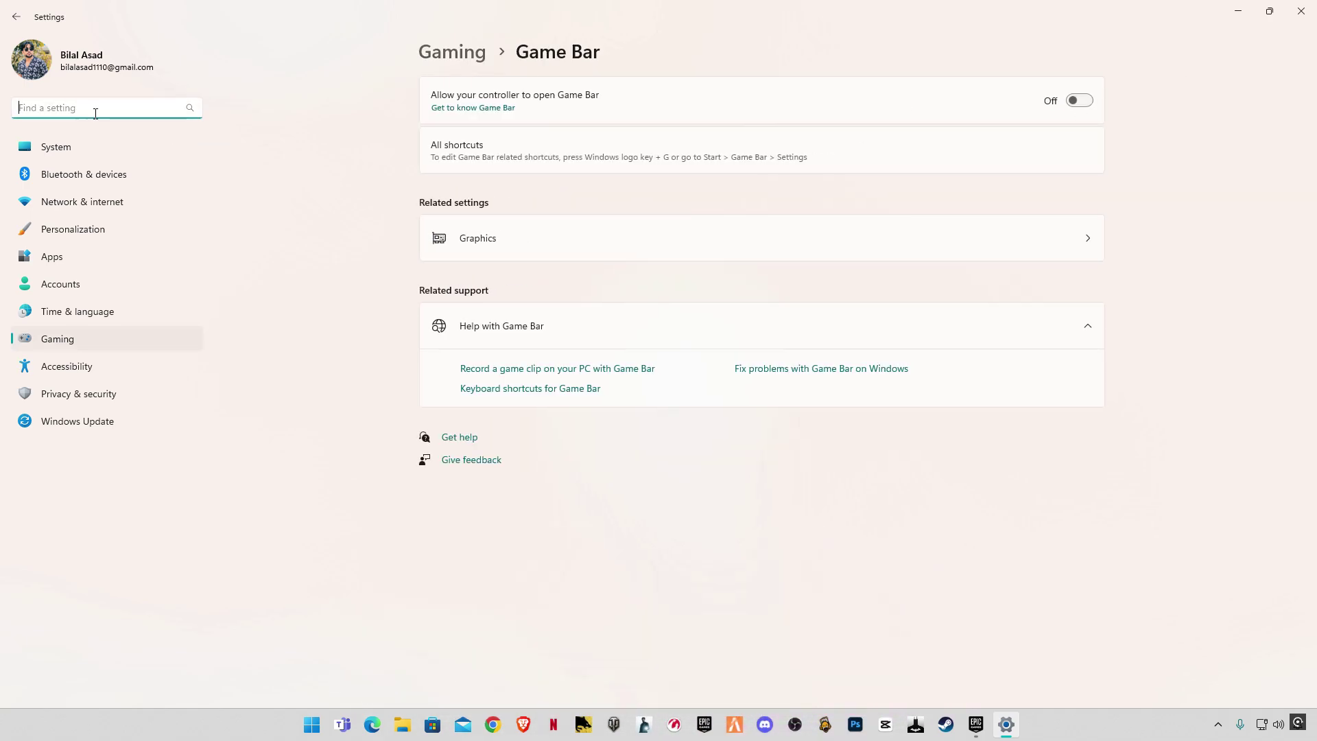
text(game)
key(Return)
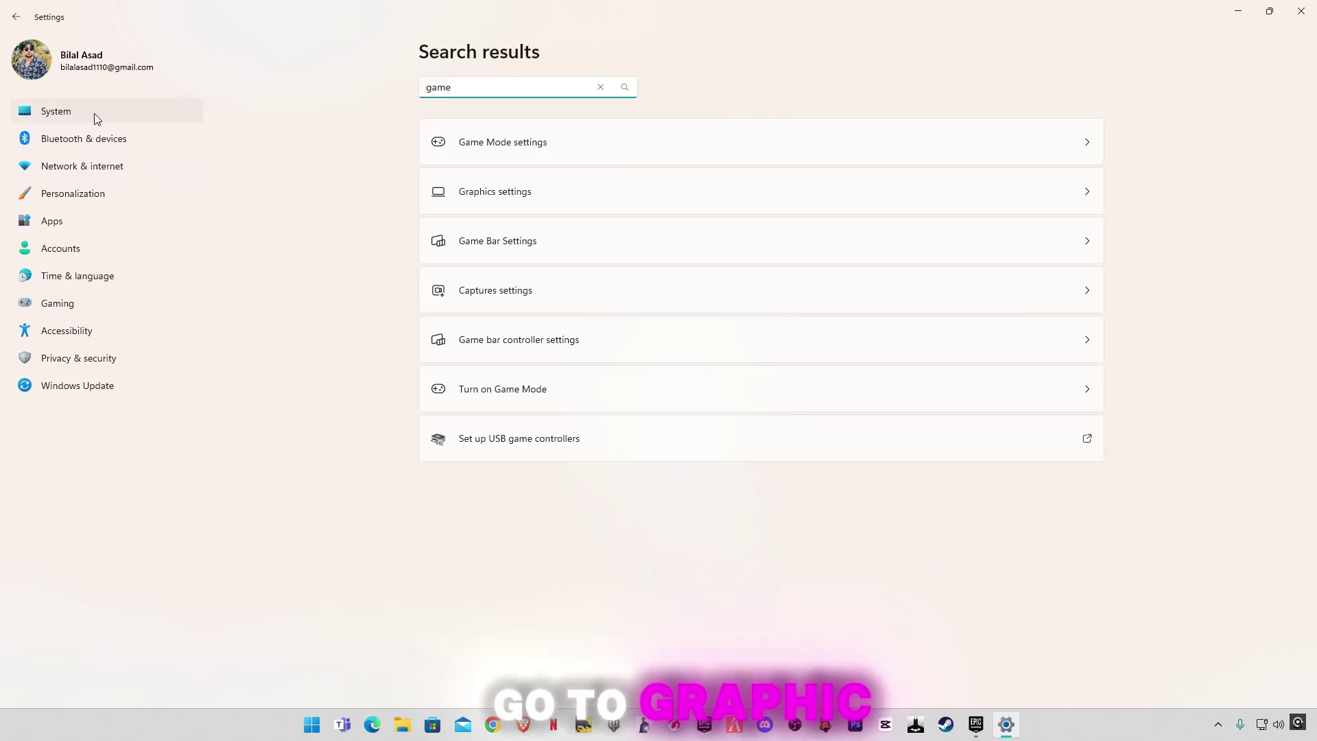
click(511, 199)
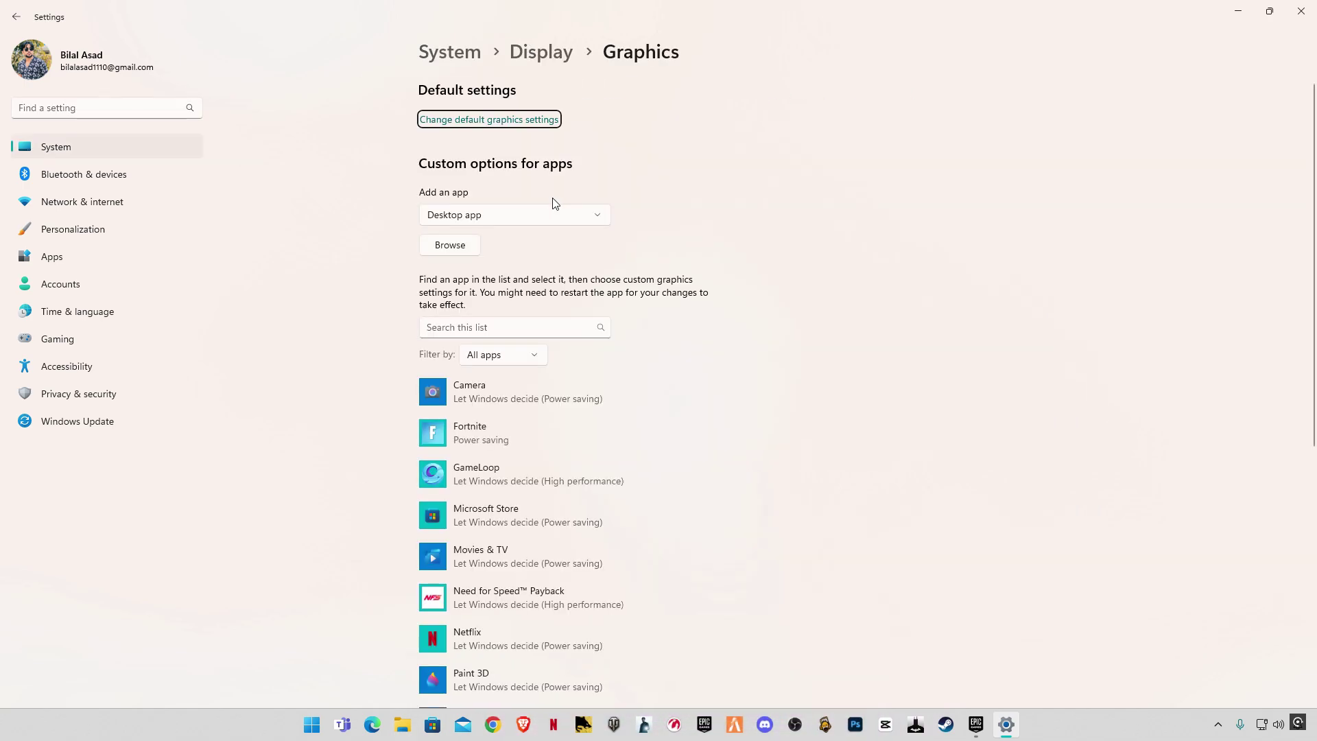
click(481, 430)
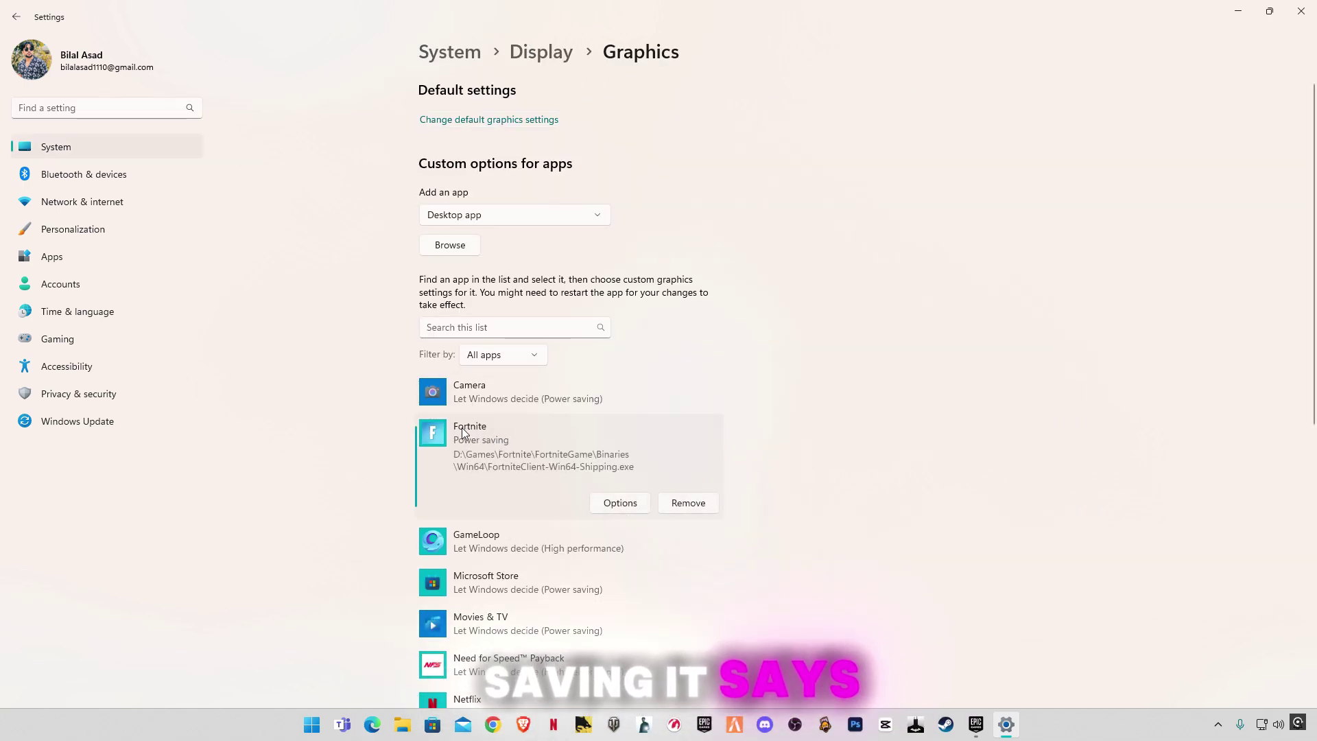
click(621, 503)
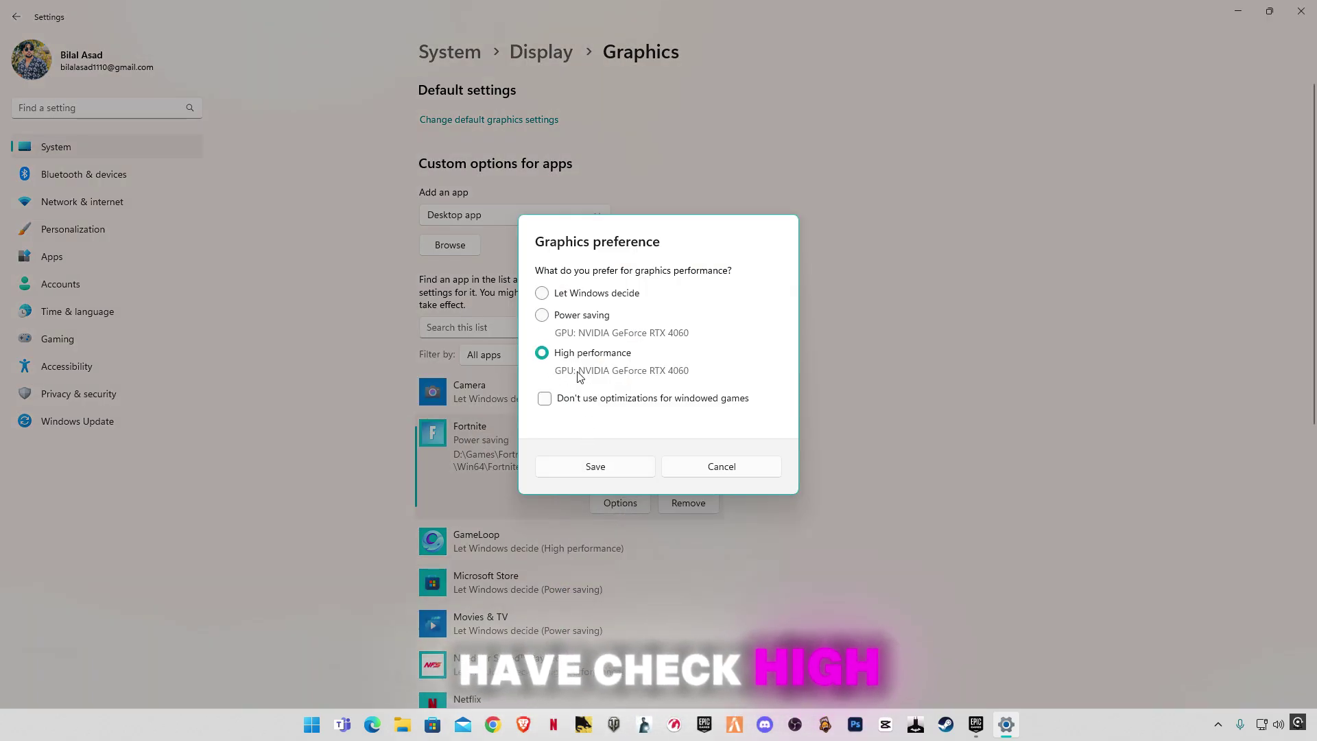
click(616, 468)
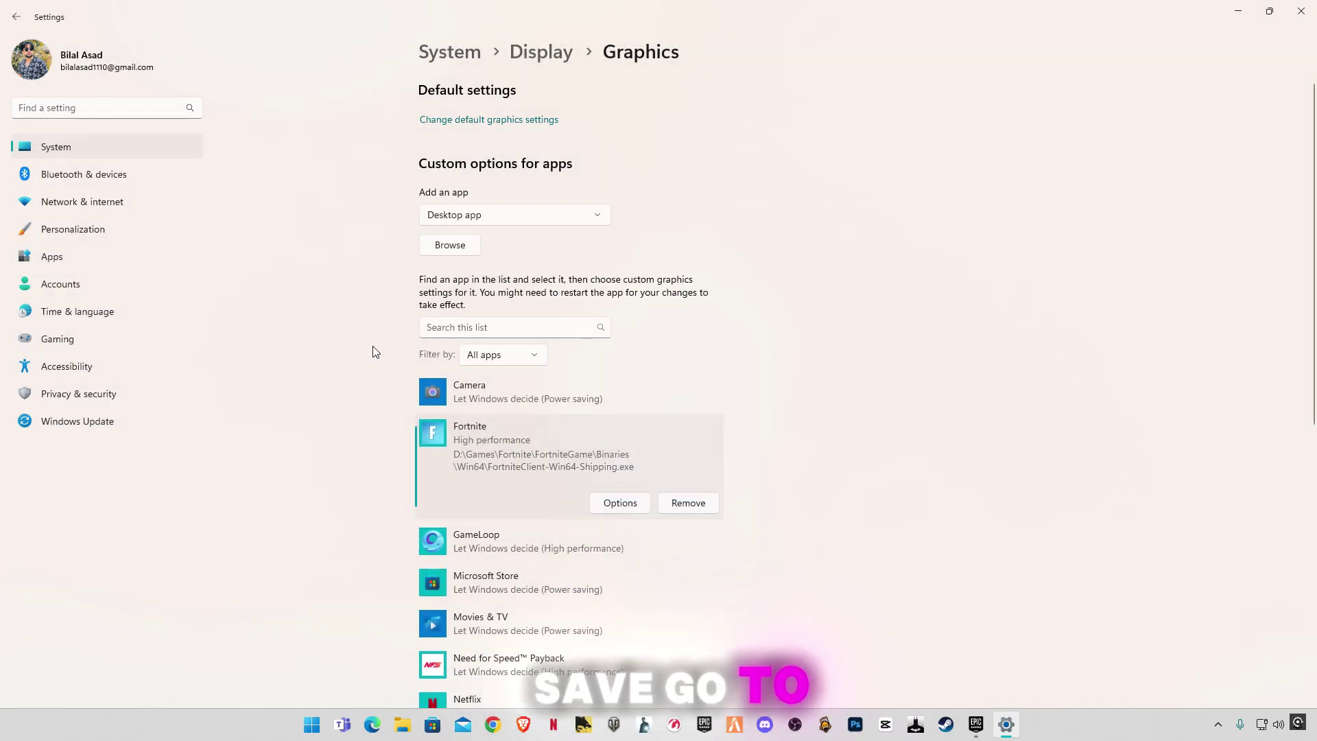
click(462, 121)
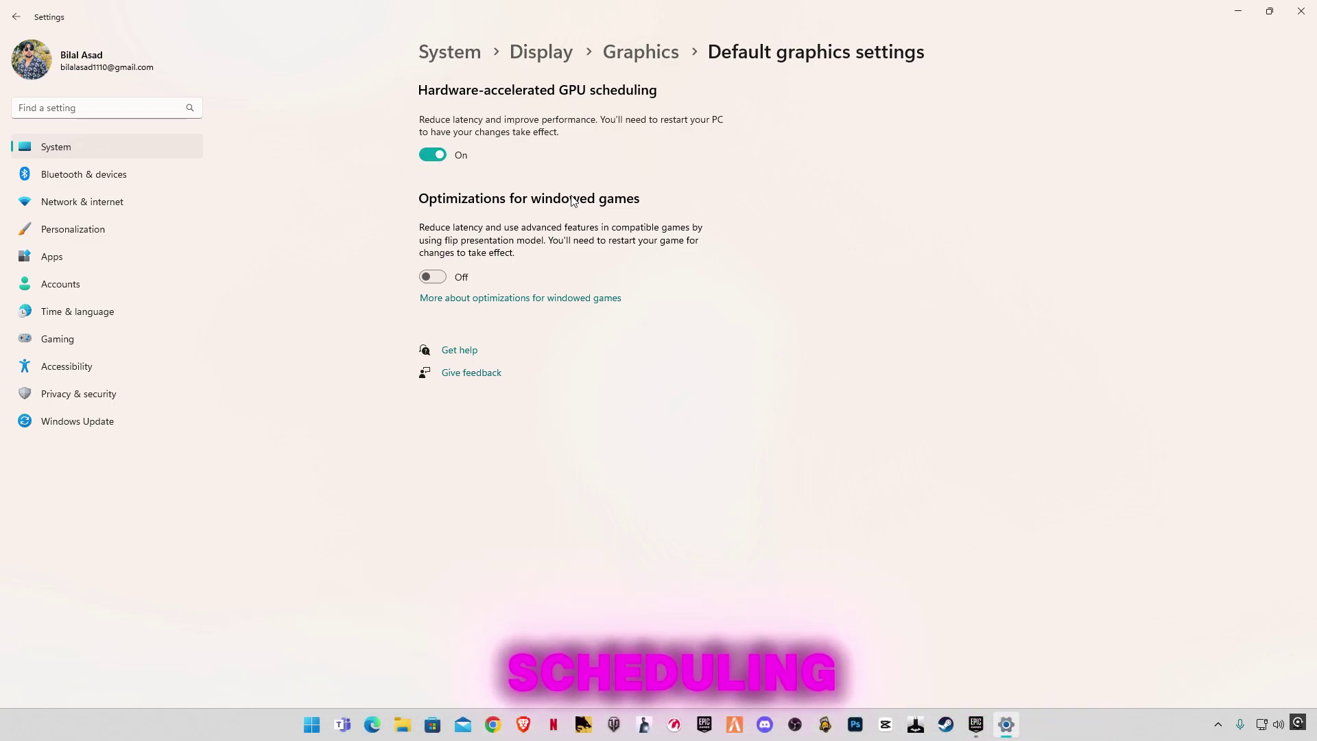
click(432, 277)
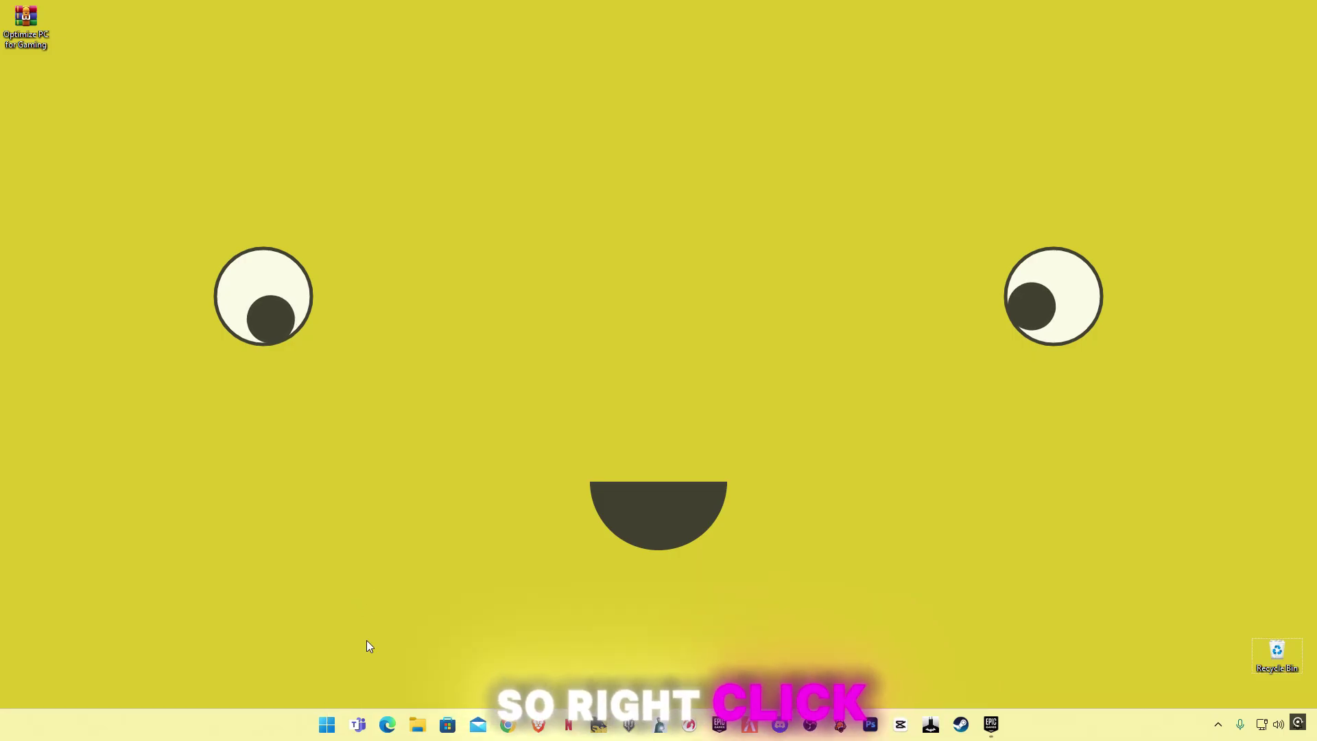
Open the temp folder through Run and delete all its files
right_click(334, 725)
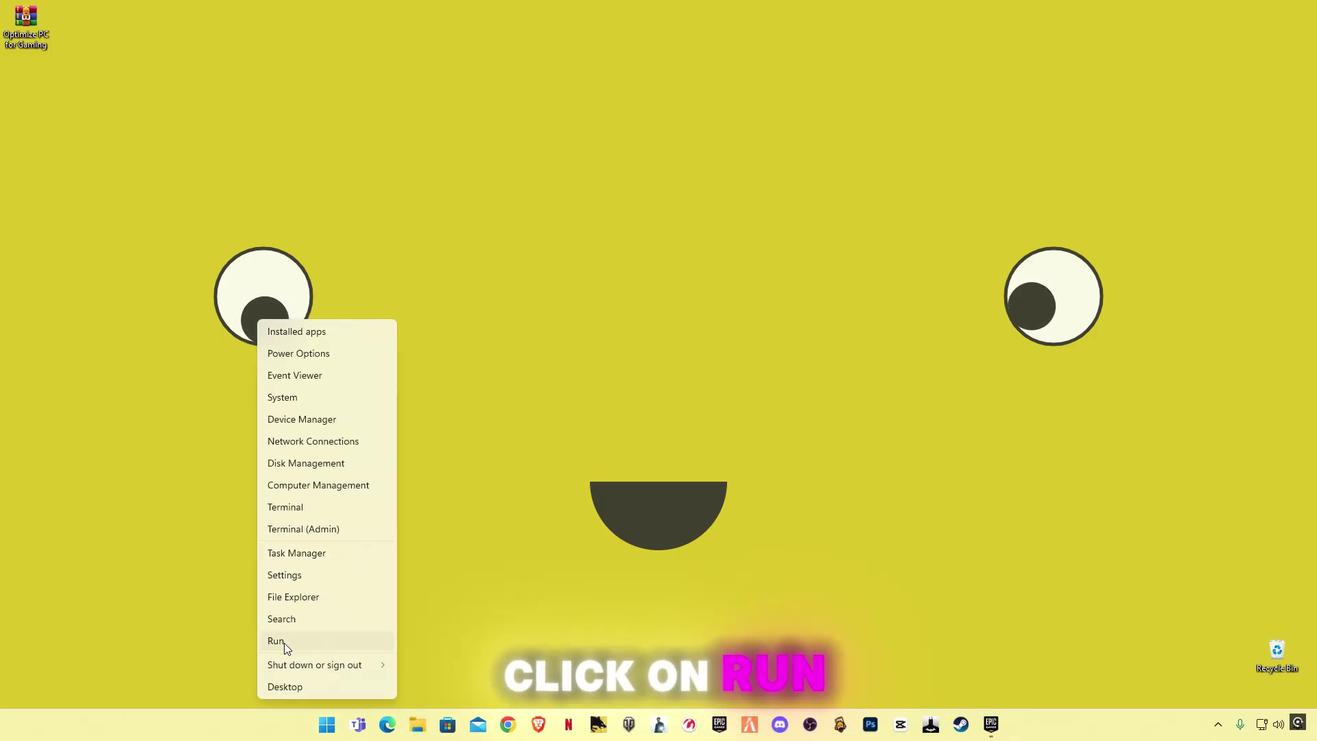
click(499, 587)
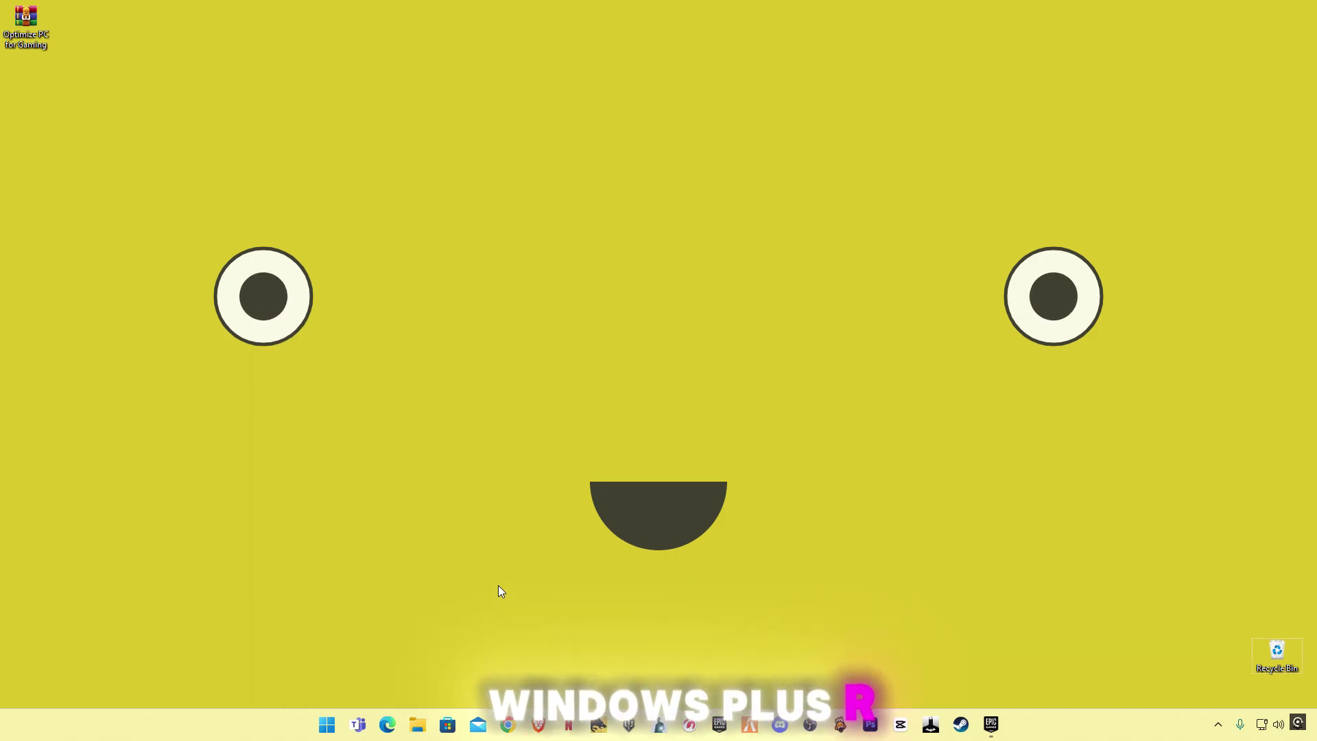
key(super+r)
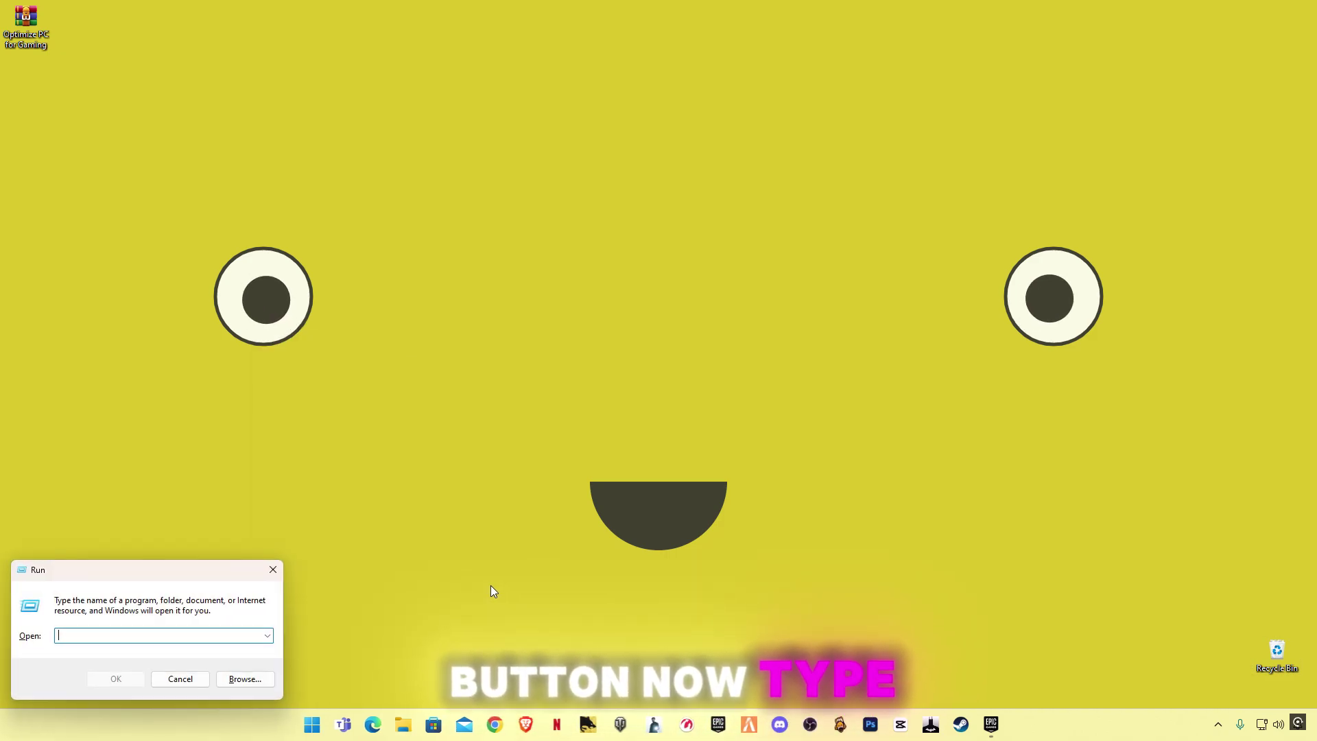
text(te)
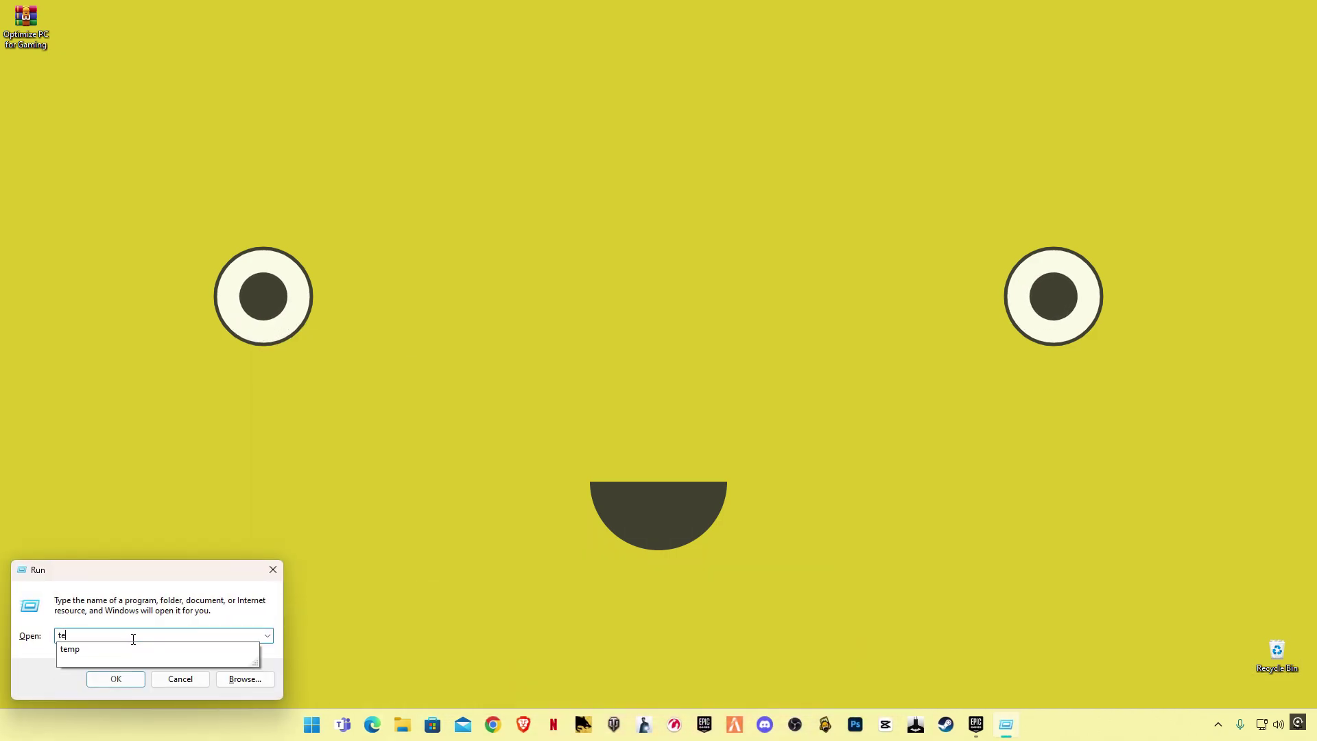
text(mp)
key(Return)
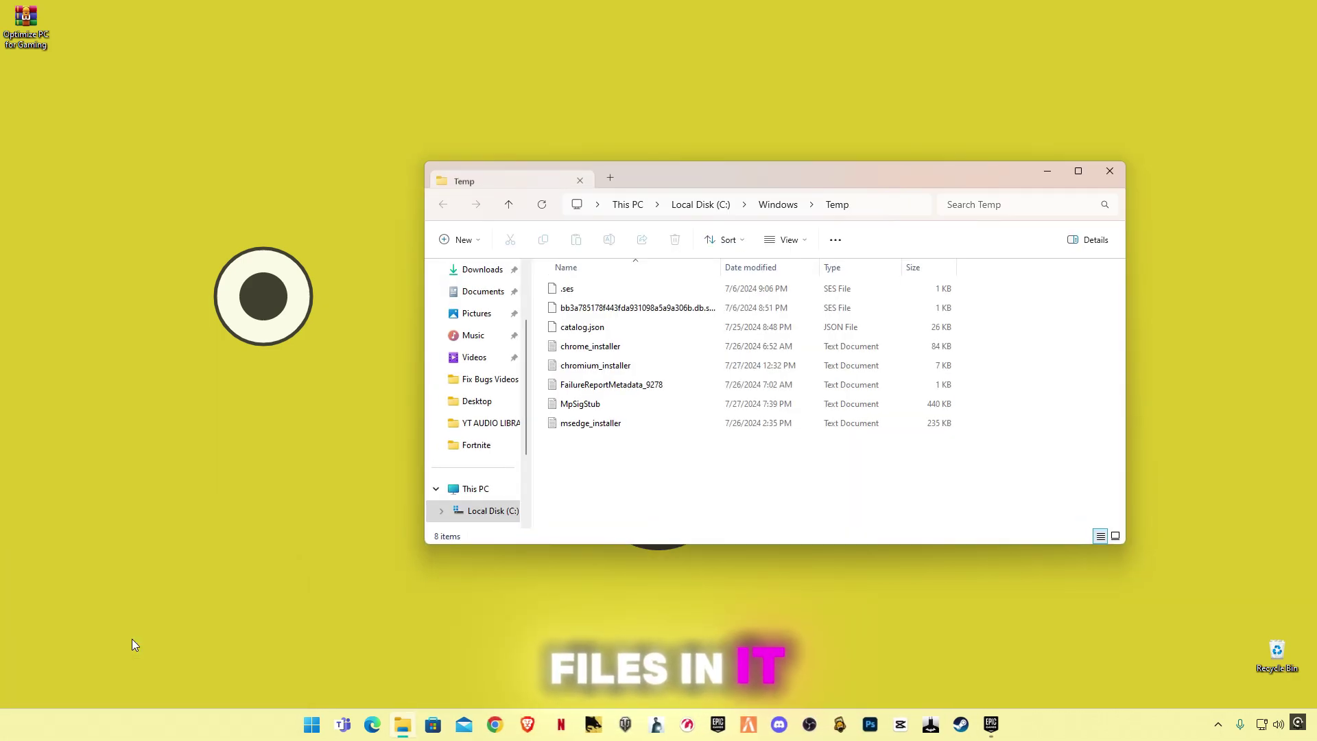
click(633, 387)
key(ctrl+a)
key(Delete)
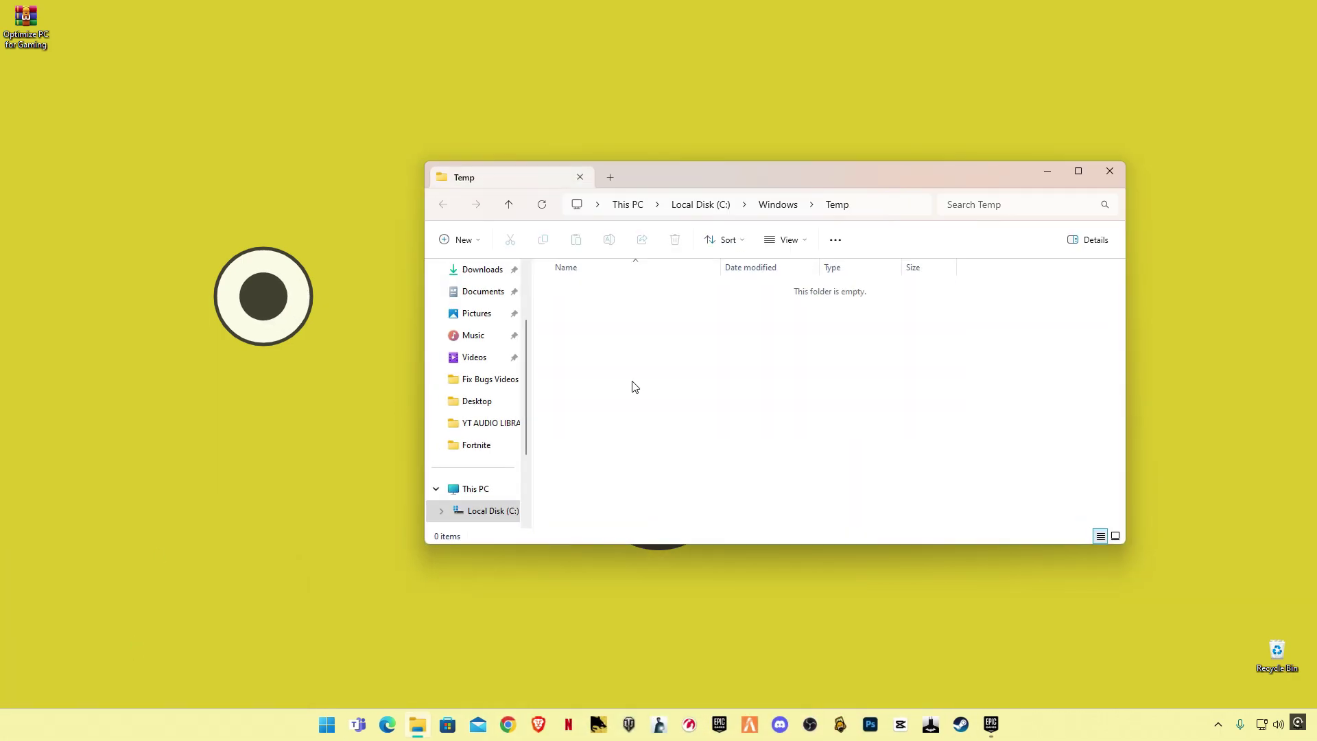
click(1116, 173)
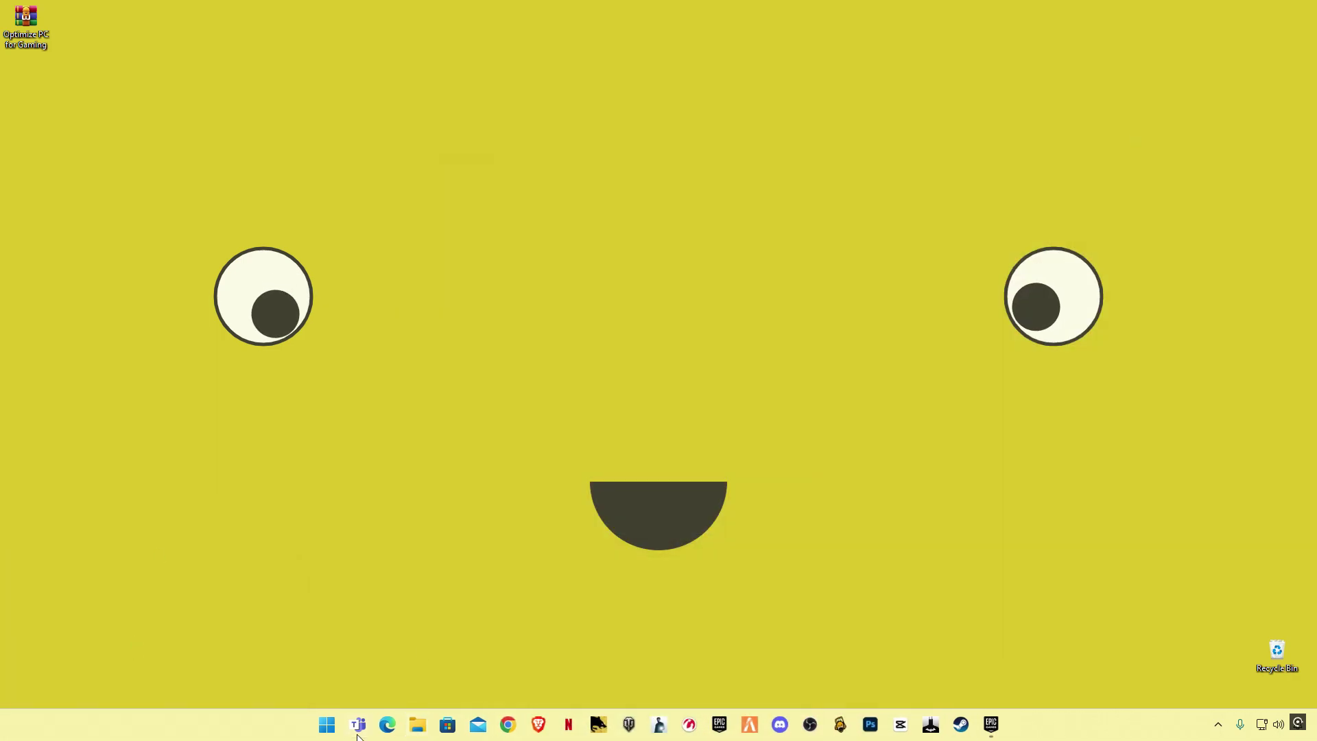
Delete everything in the %temp% folder, skipping files that are in use
key(super+r)
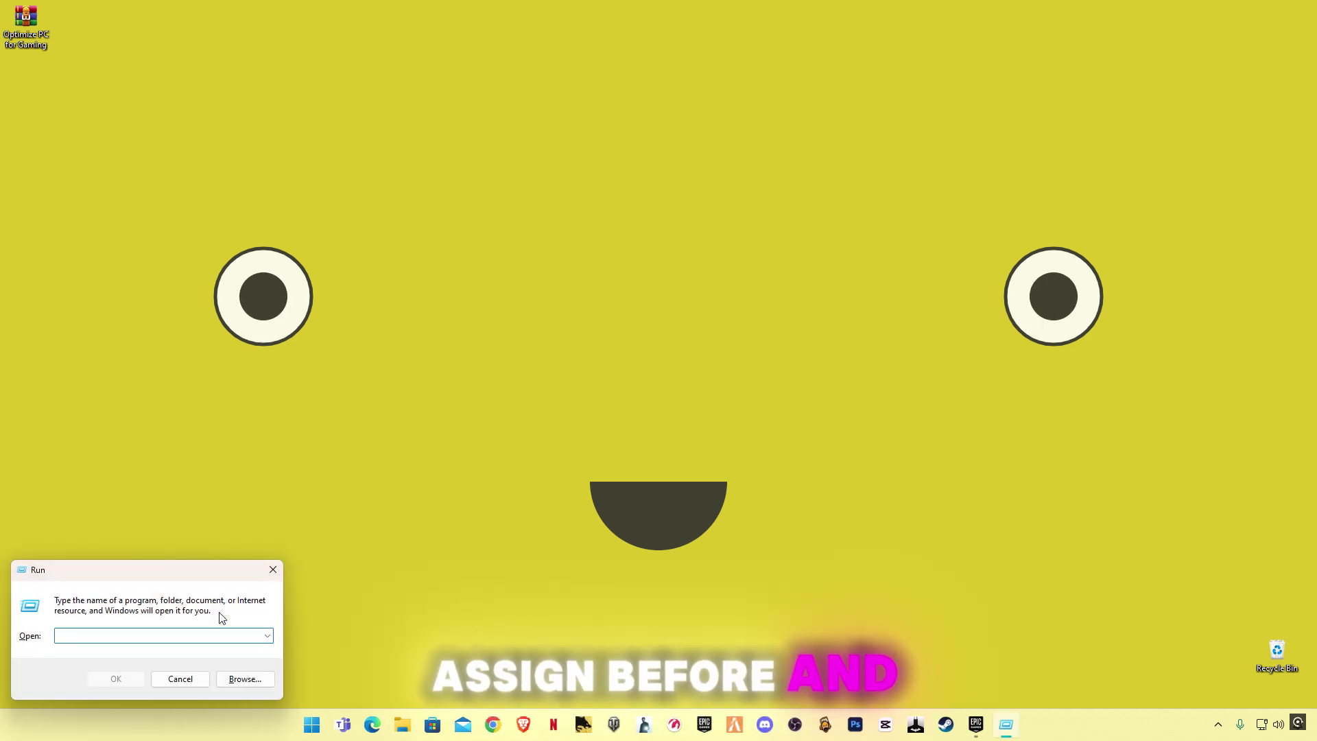
text(%t)
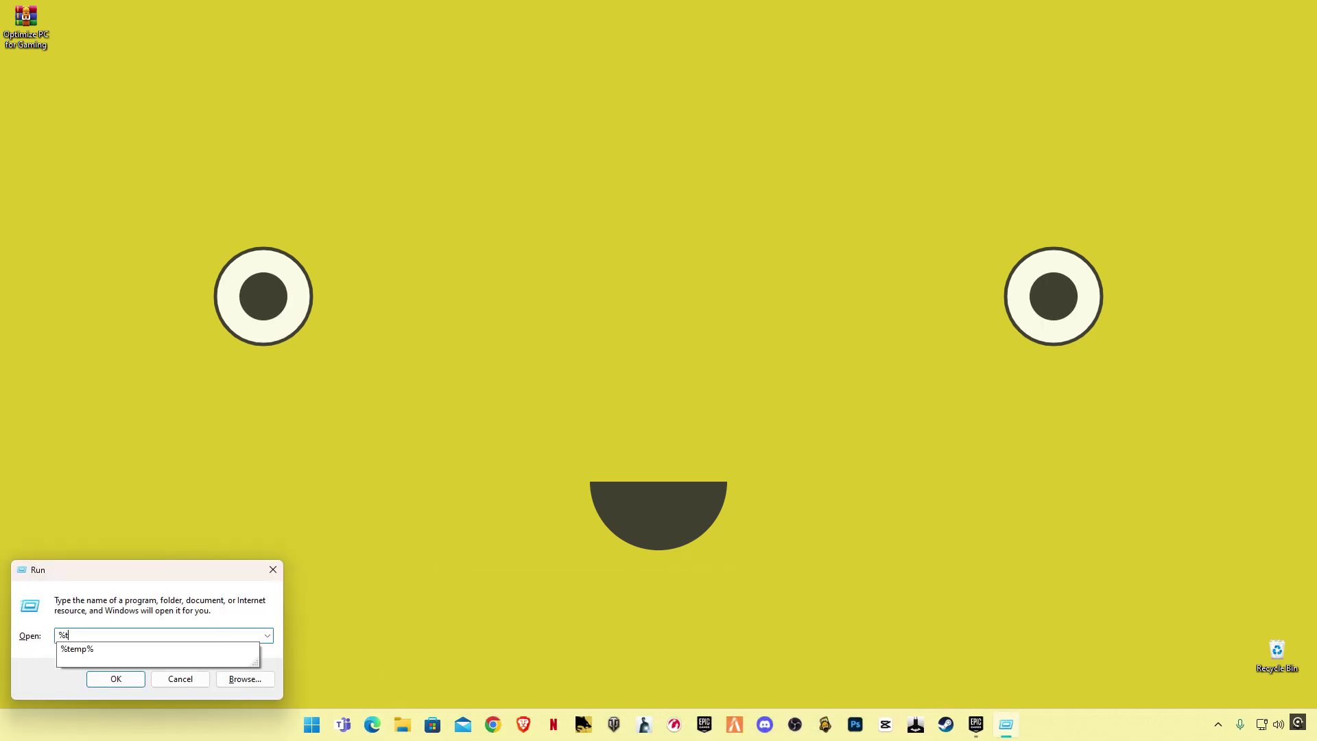
text(emp%)
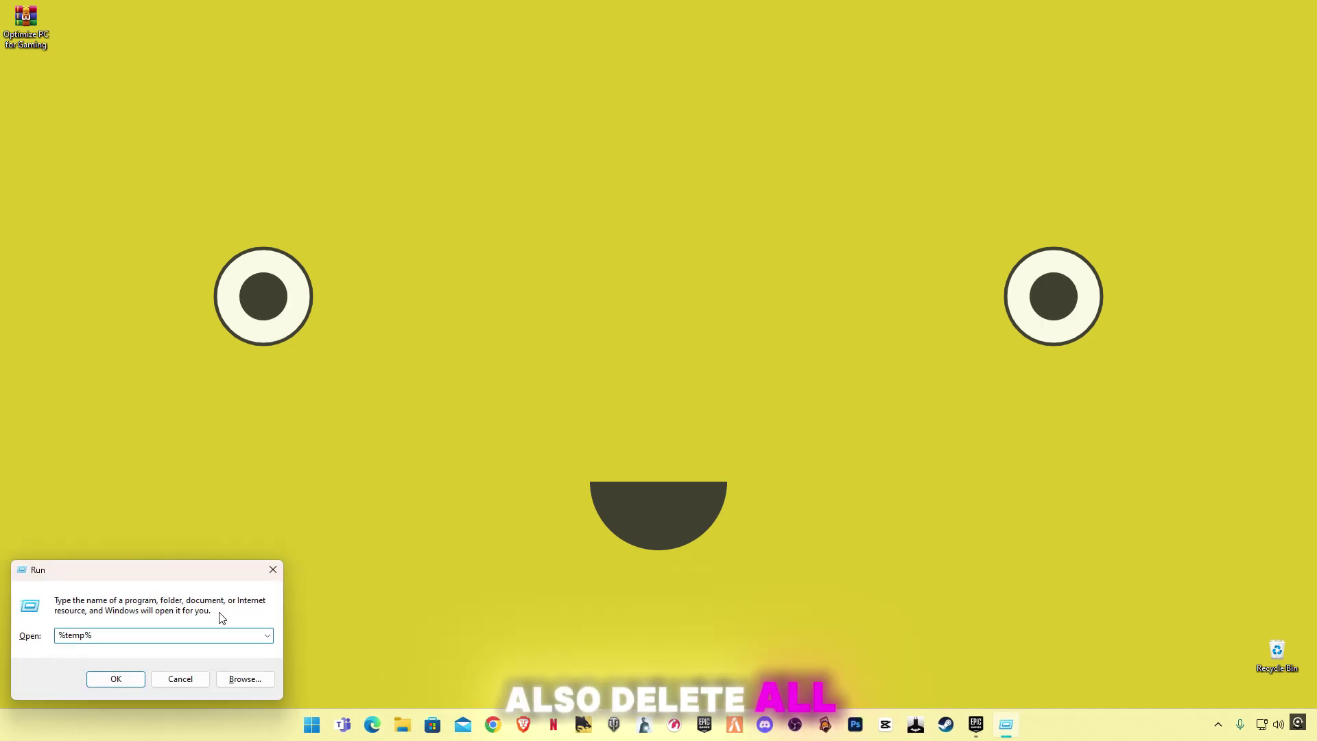
key(Return)
click(645, 413)
key(ctrl+a)
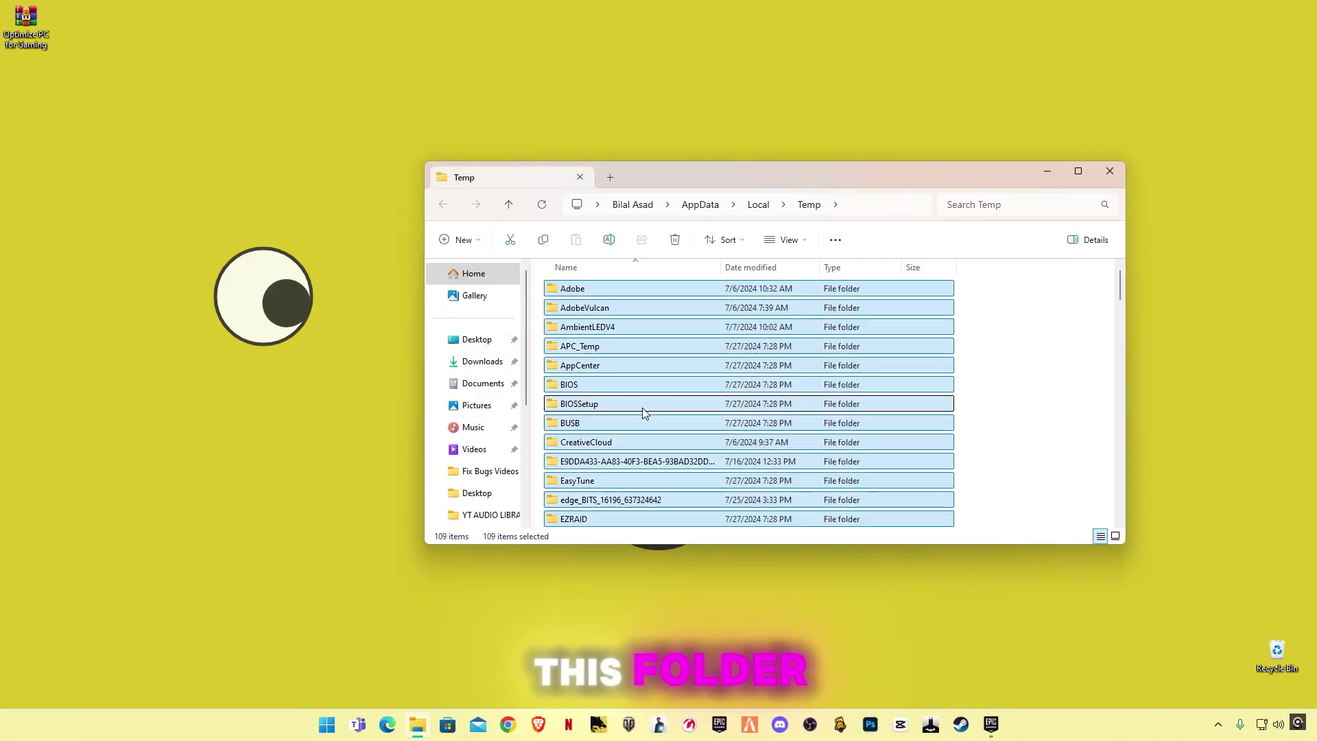
key(Delete)
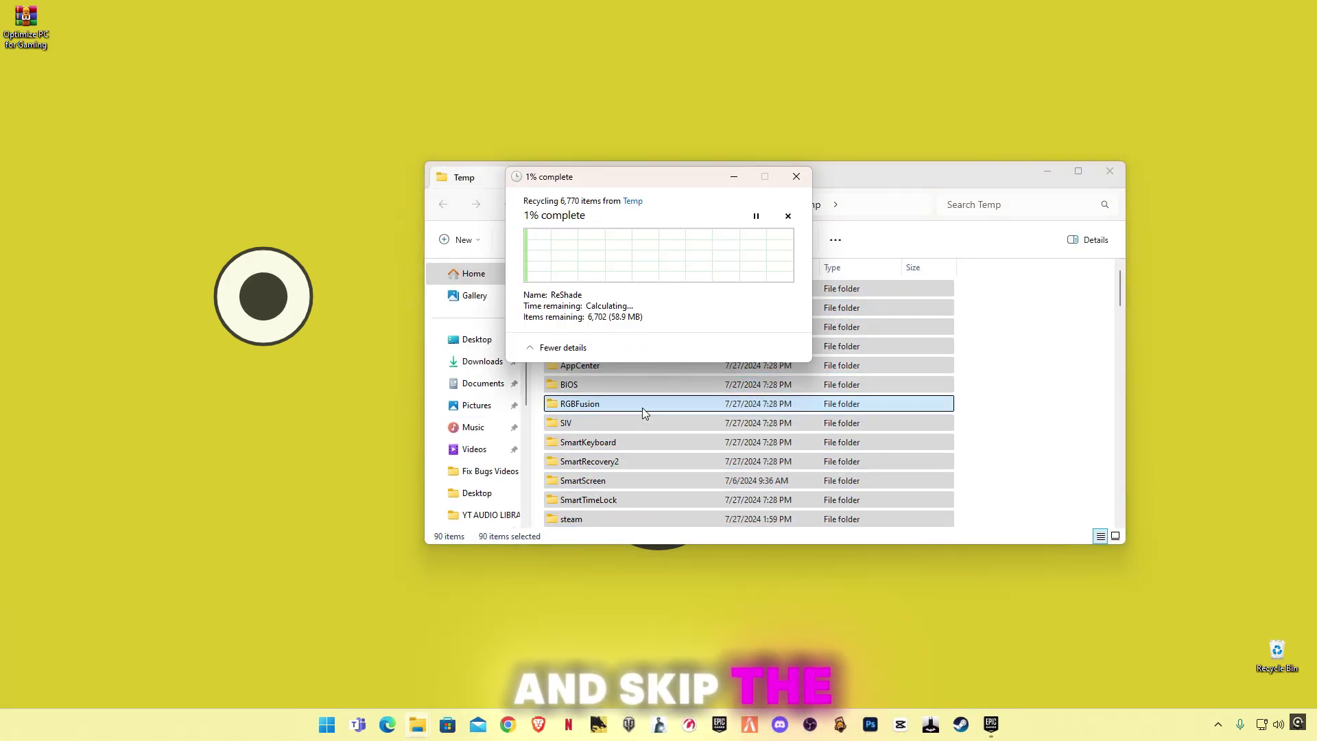
click(691, 314)
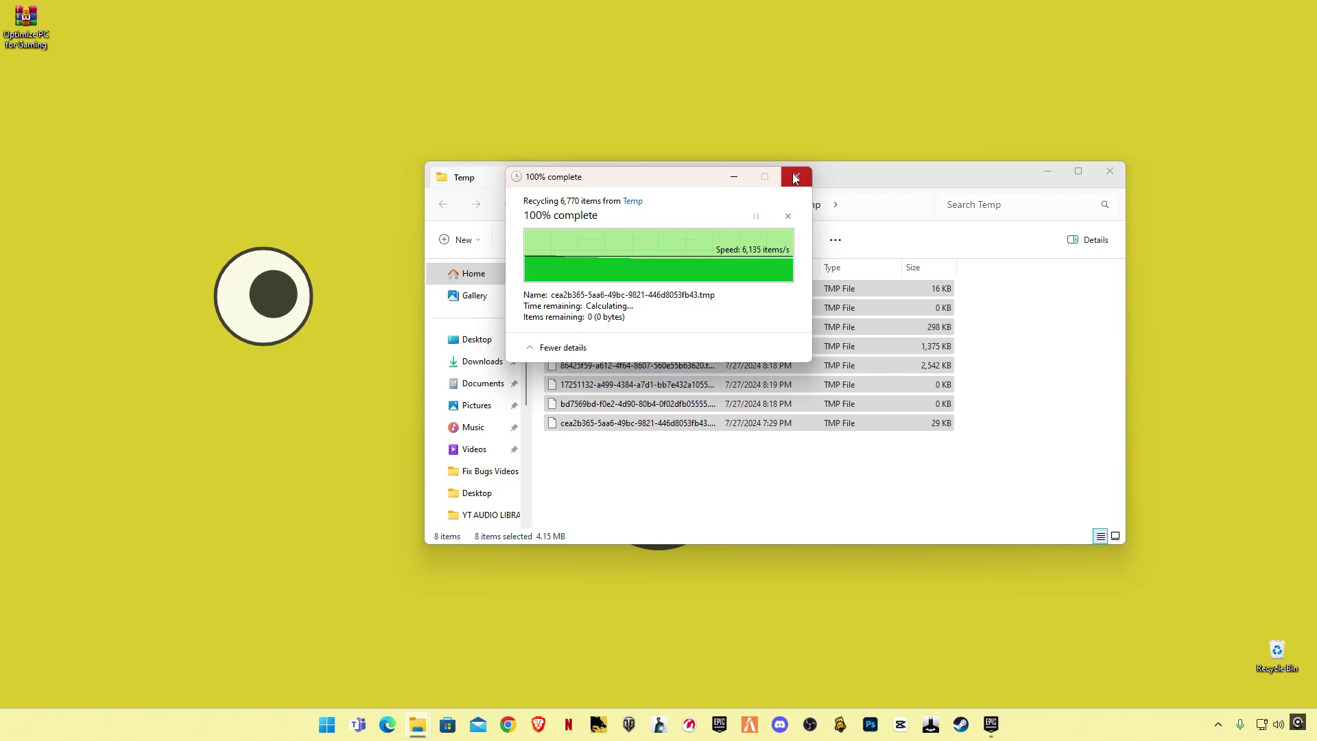
click(1105, 172)
Empty the Recycle Bin, permanently deleting its items
right_click(1278, 656)
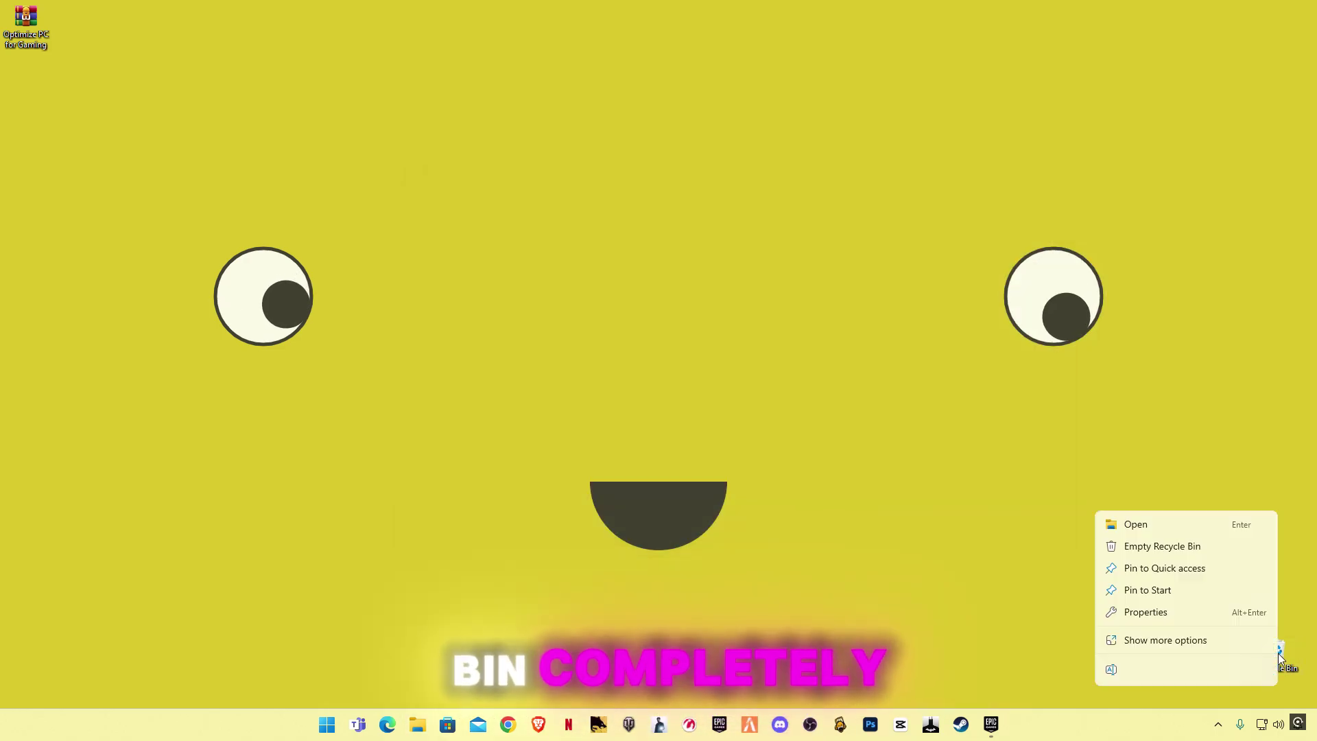
click(1175, 549)
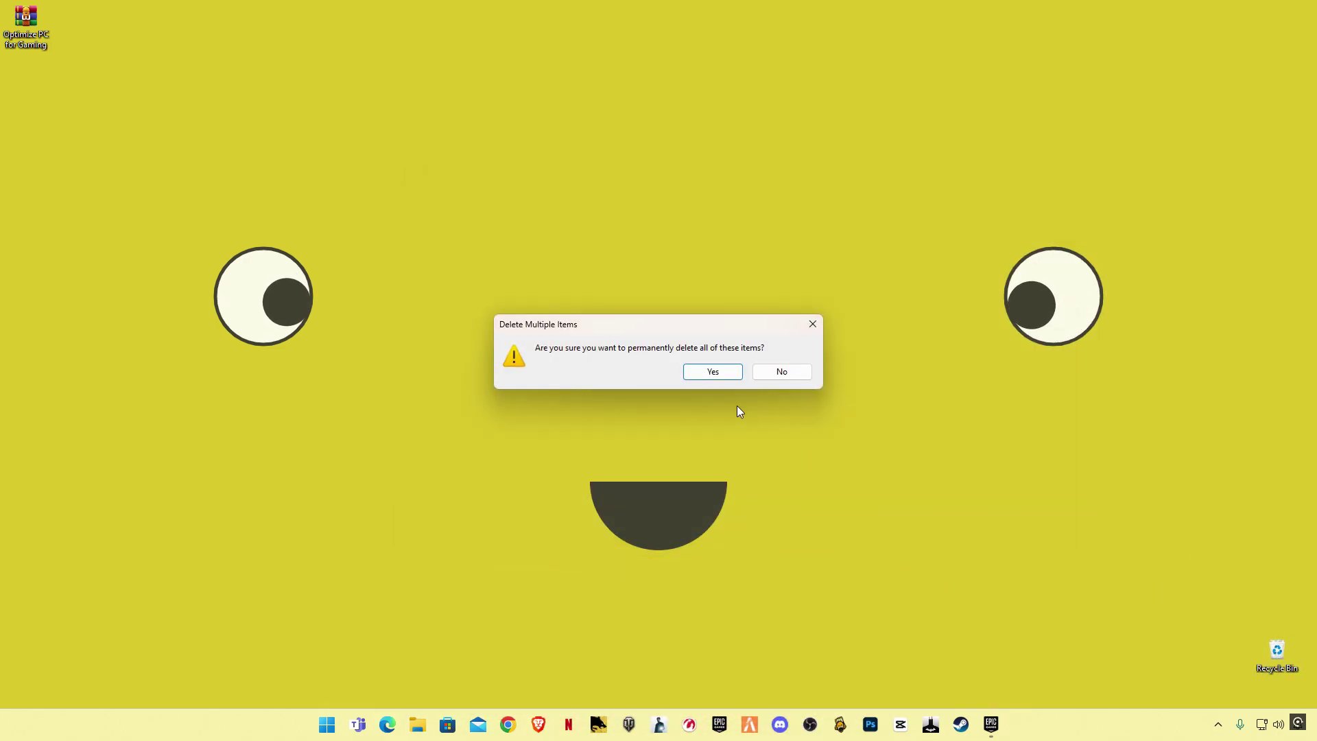
click(713, 374)
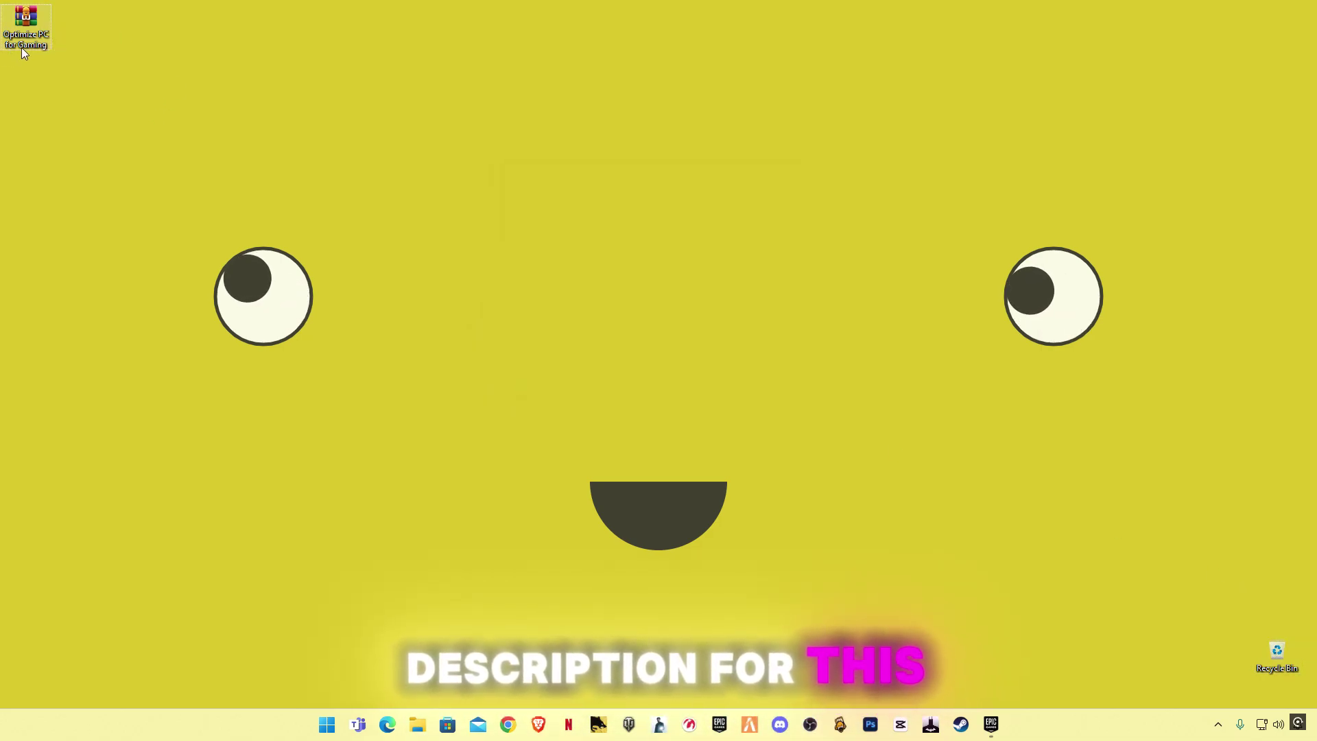
Extract the Optimize PC for Gaming archive onto the desktop and open its folder
right_click(28, 24)
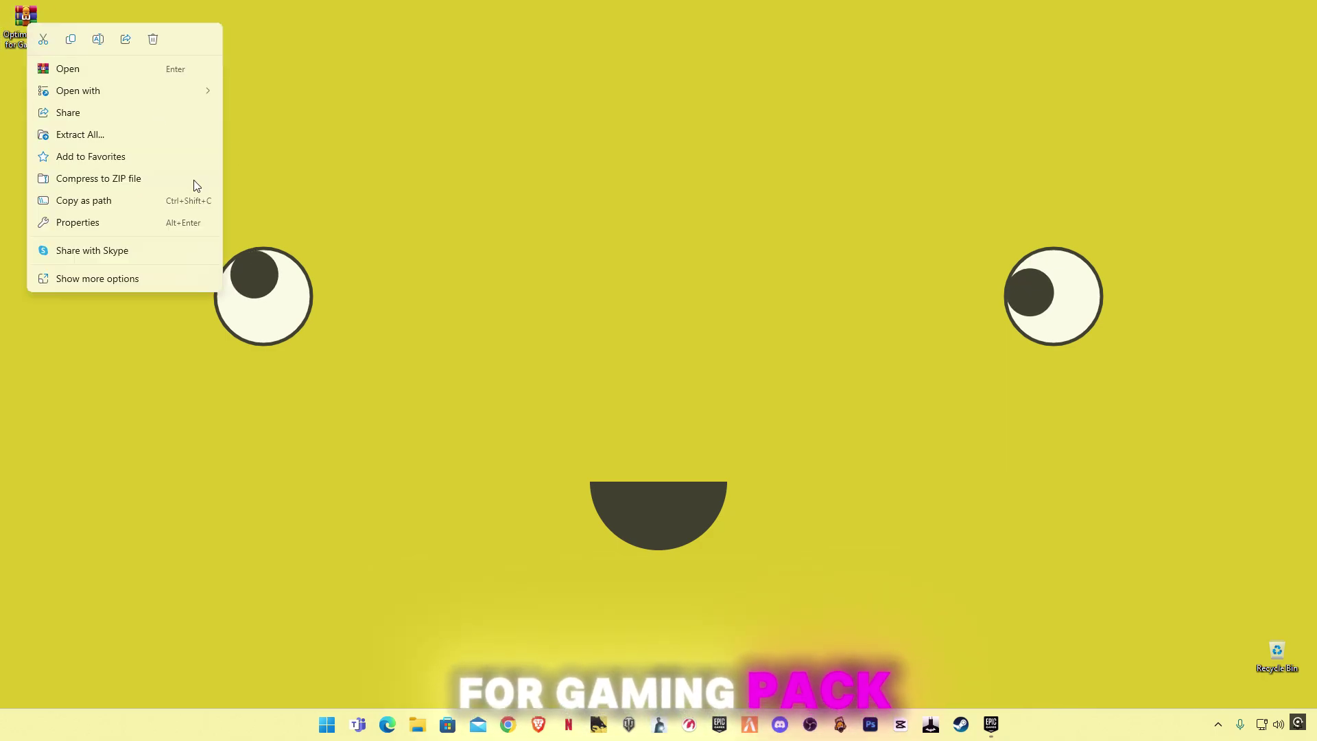
click(119, 280)
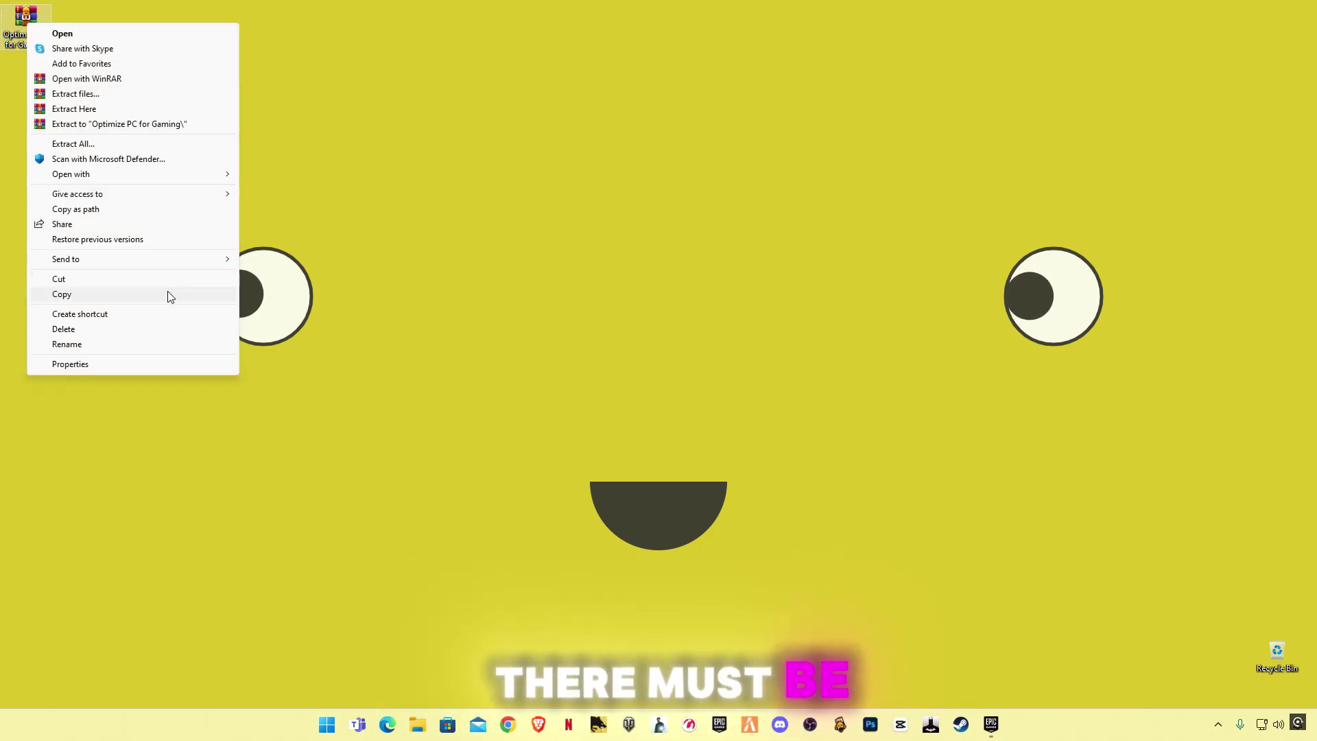
click(88, 110)
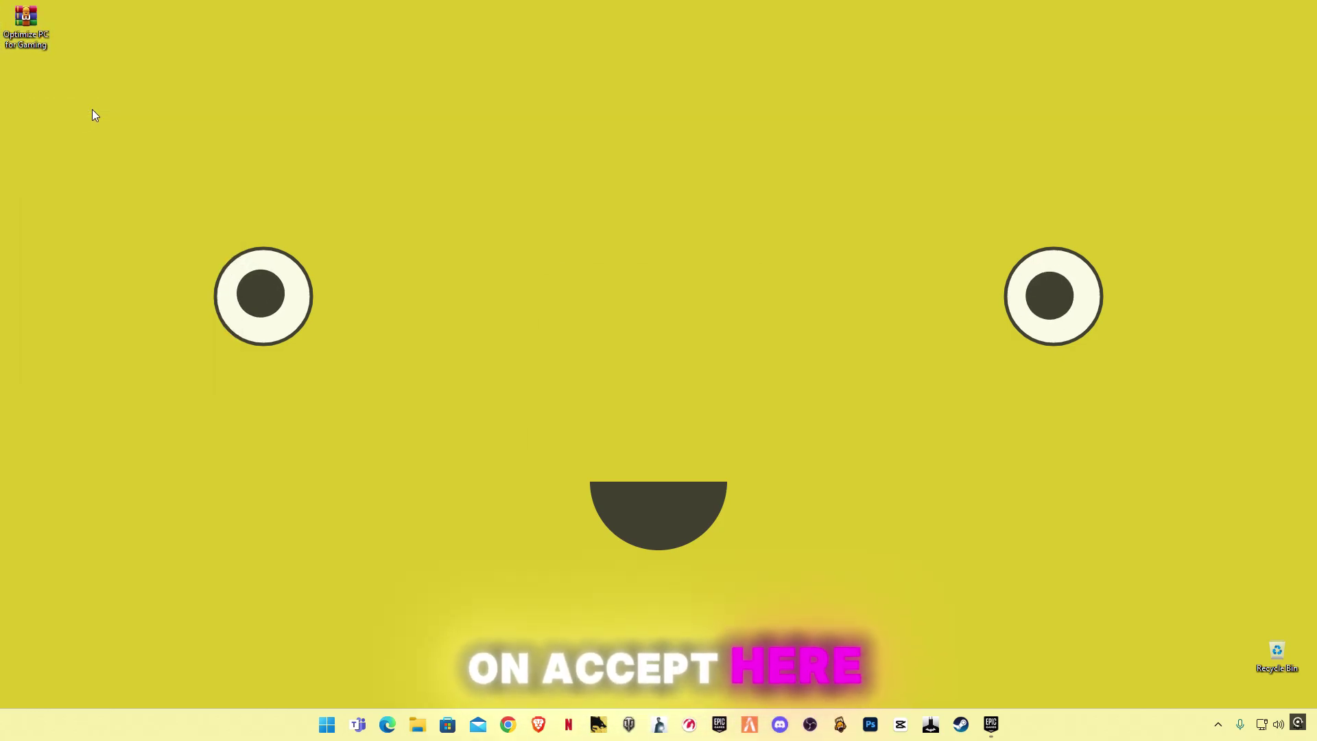
double_click(43, 92)
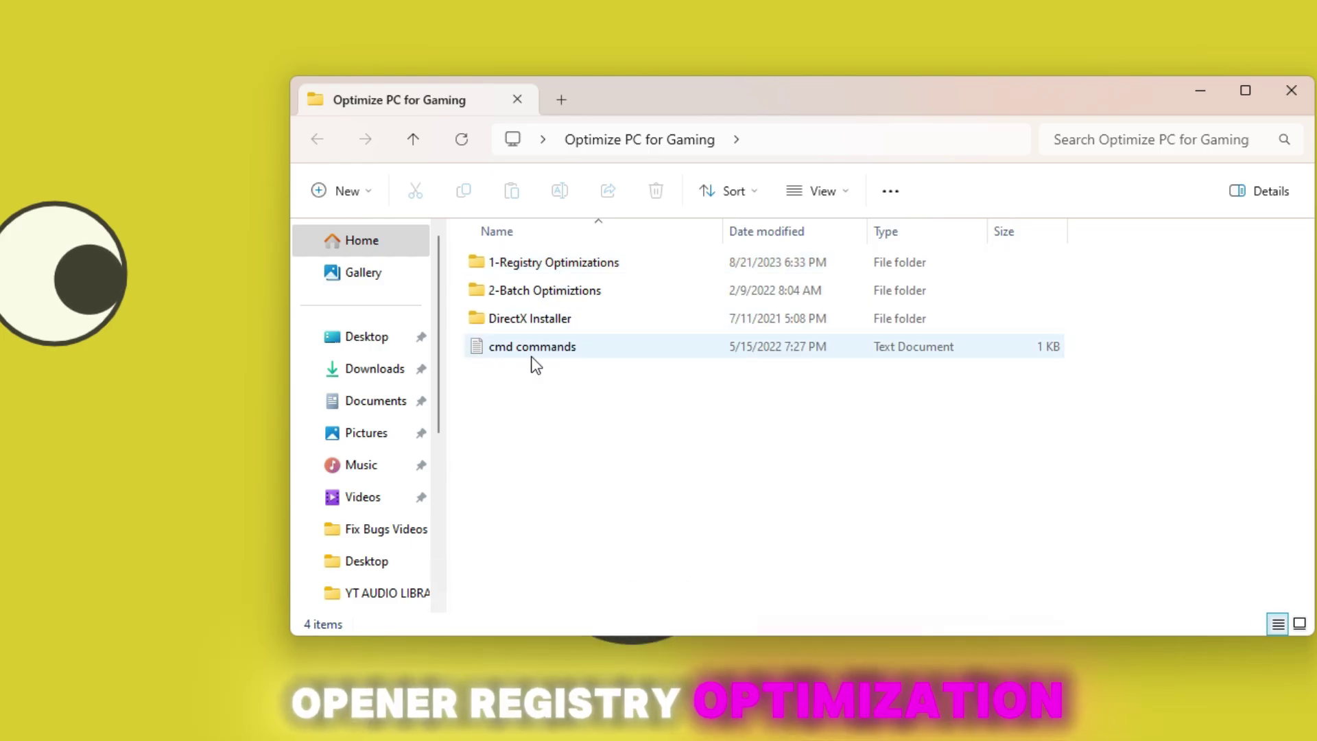
Merge the Disable Hibernate registry file from 1-Registry Optimizations
double_click(546, 262)
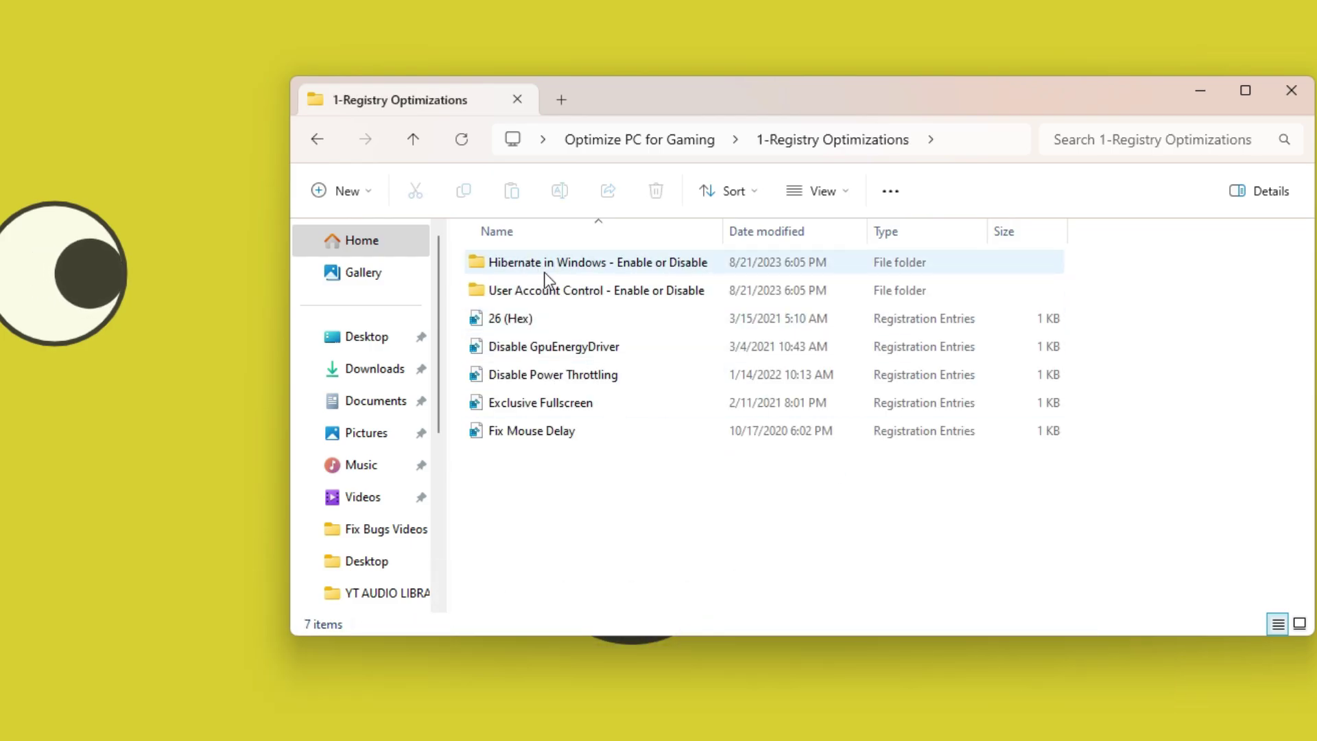
double_click(582, 268)
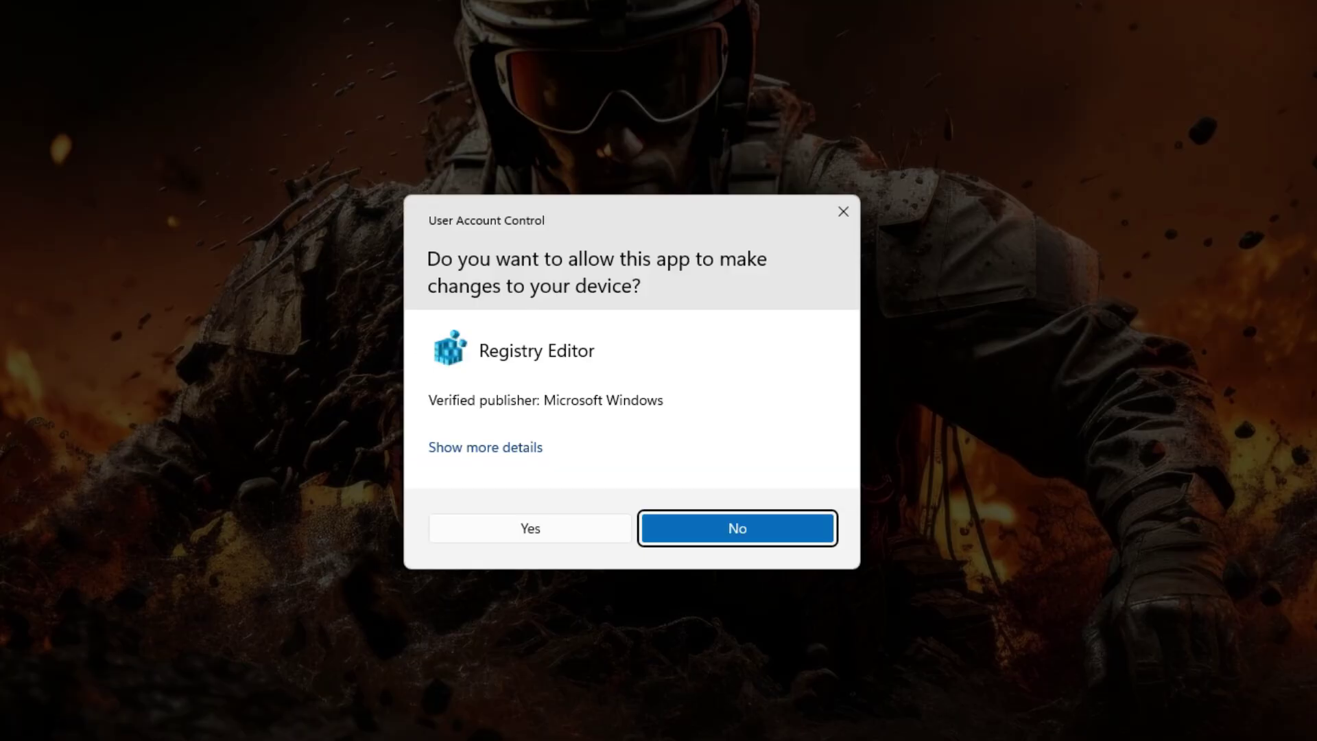
click(561, 526)
click(769, 395)
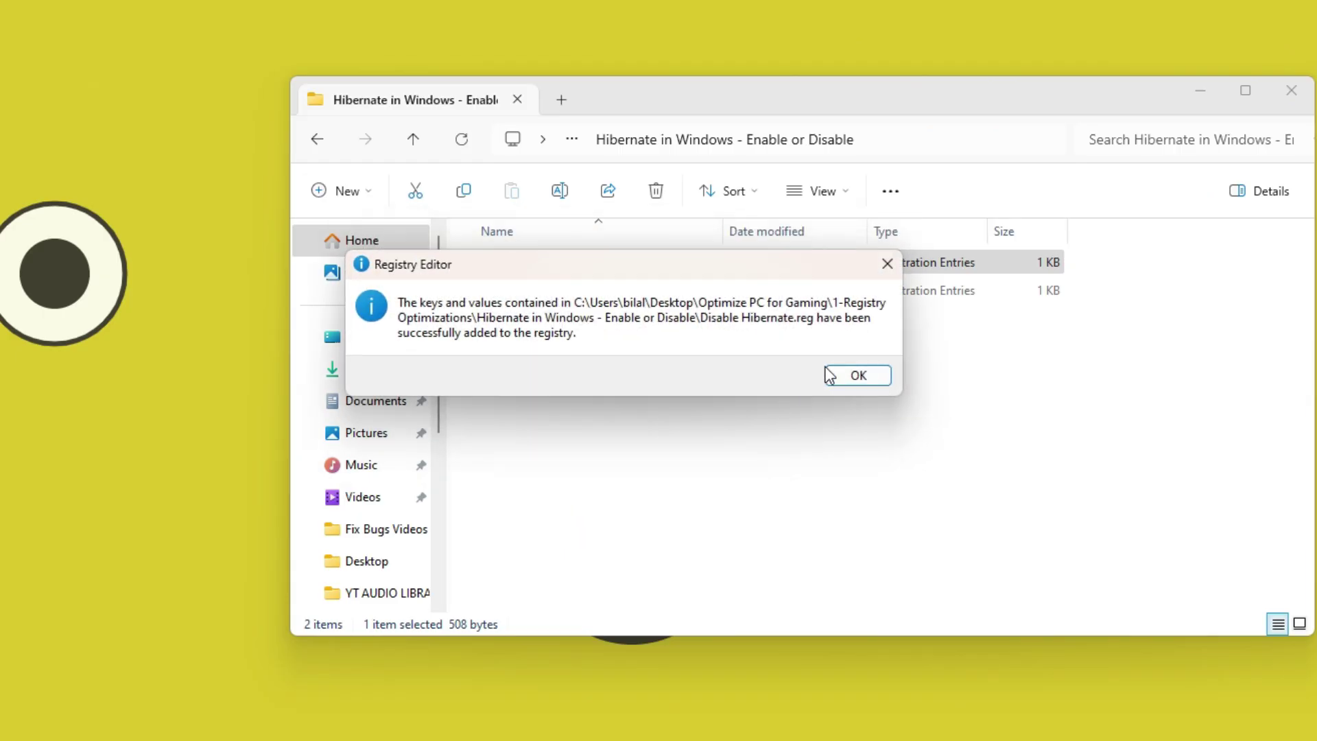
click(857, 367)
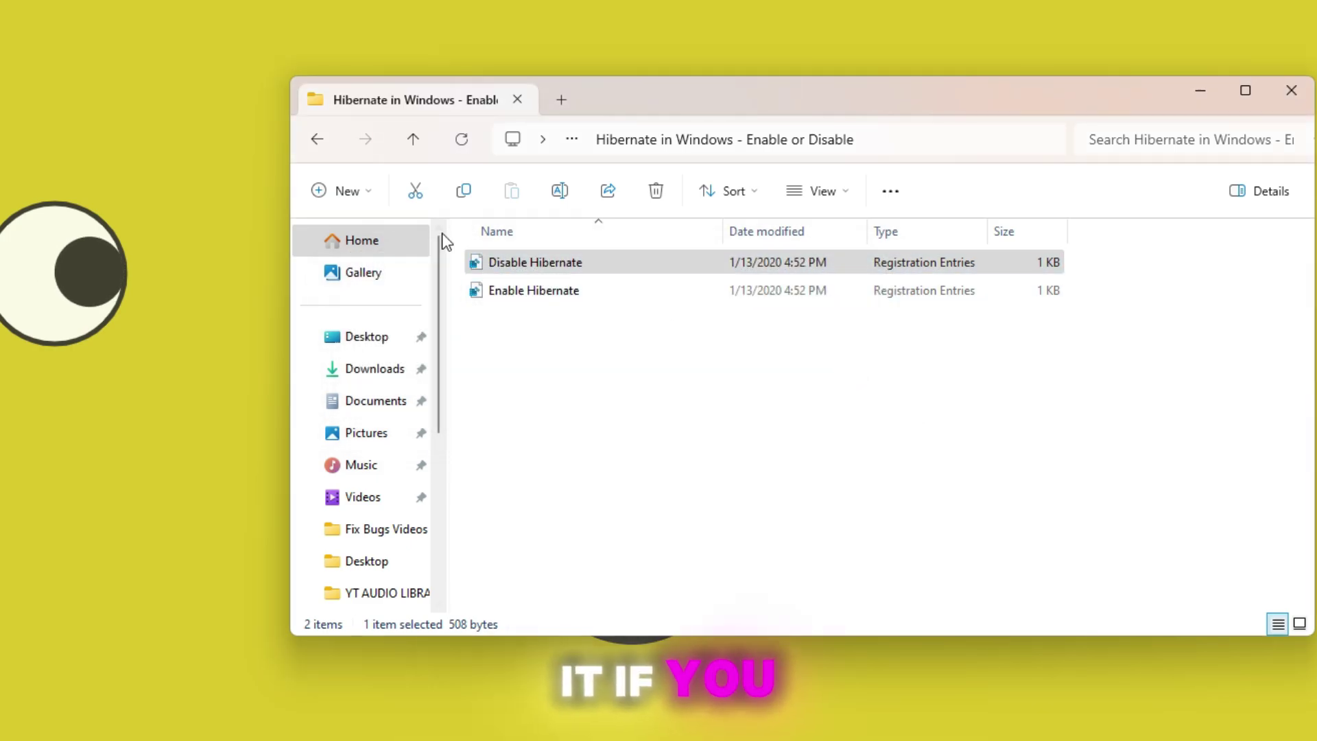
click(542, 295)
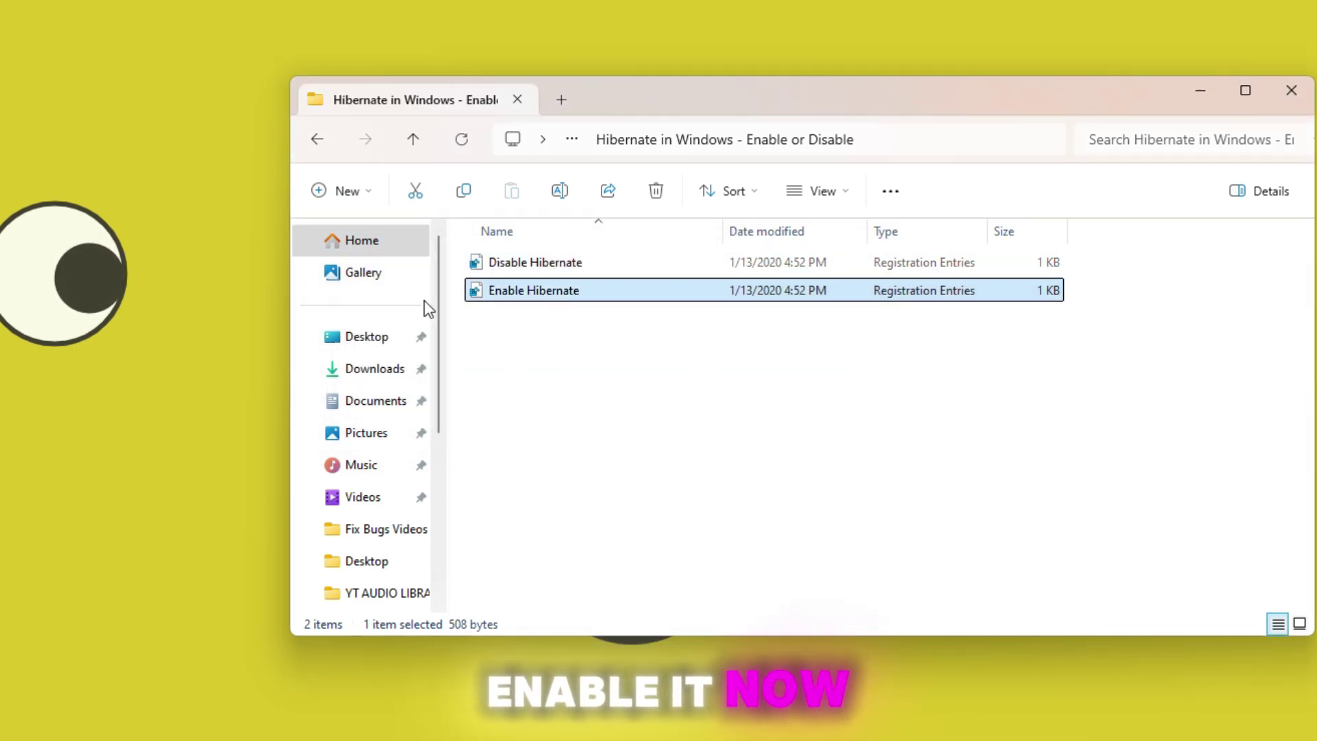
click(317, 140)
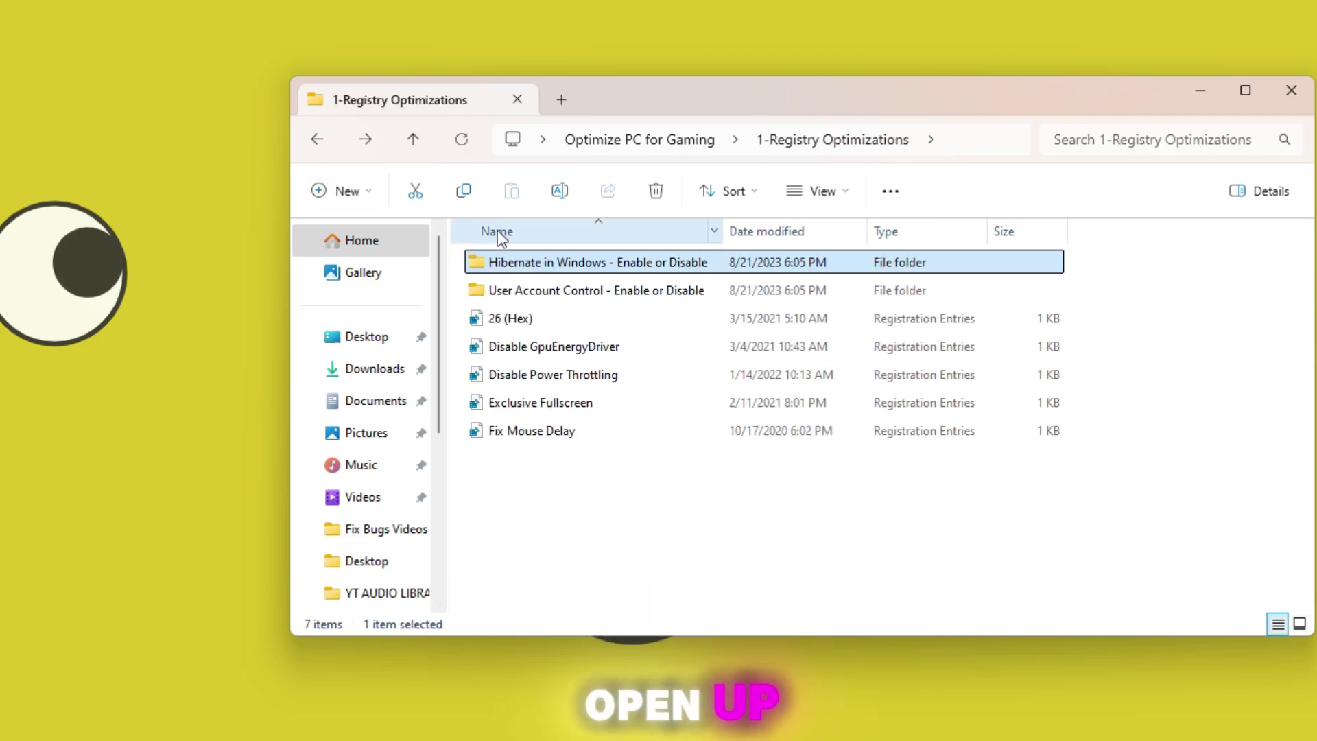
Merge the Disable User Account Control registry file
double_click(574, 294)
double_click(529, 262)
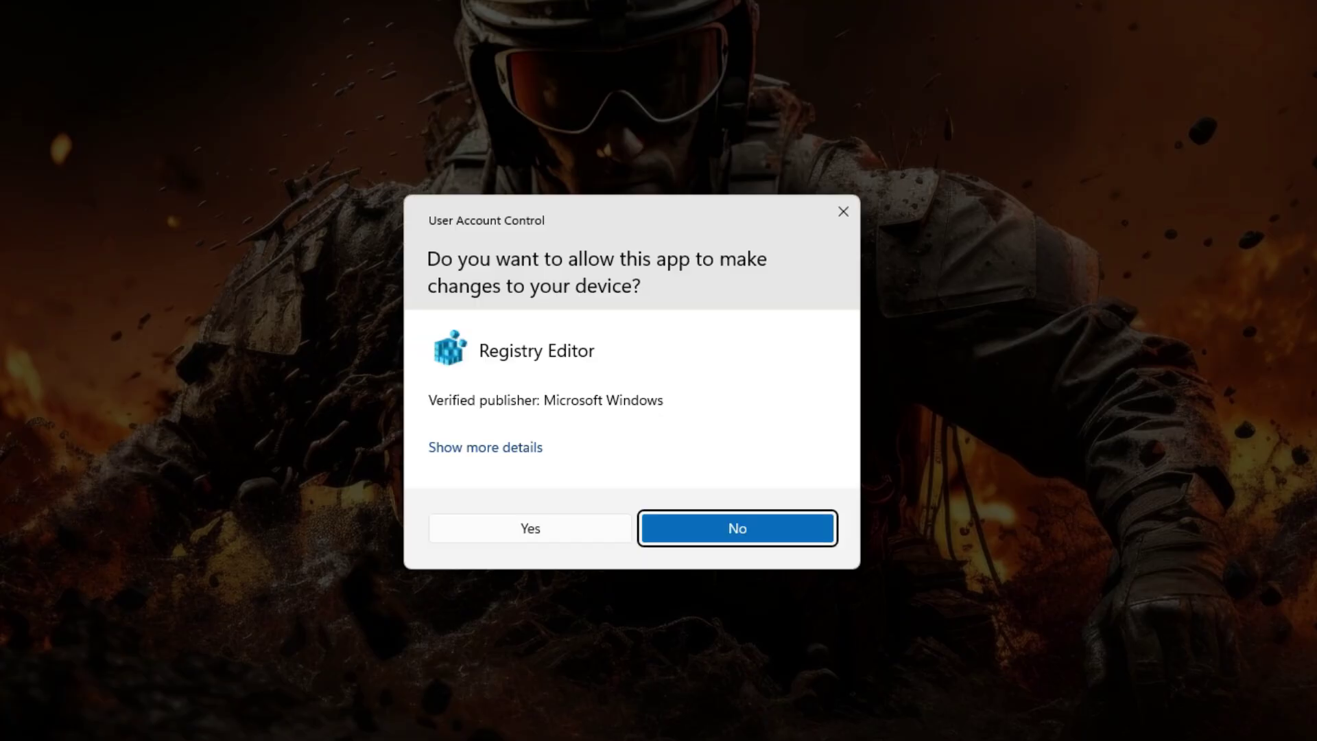
click(603, 530)
click(776, 395)
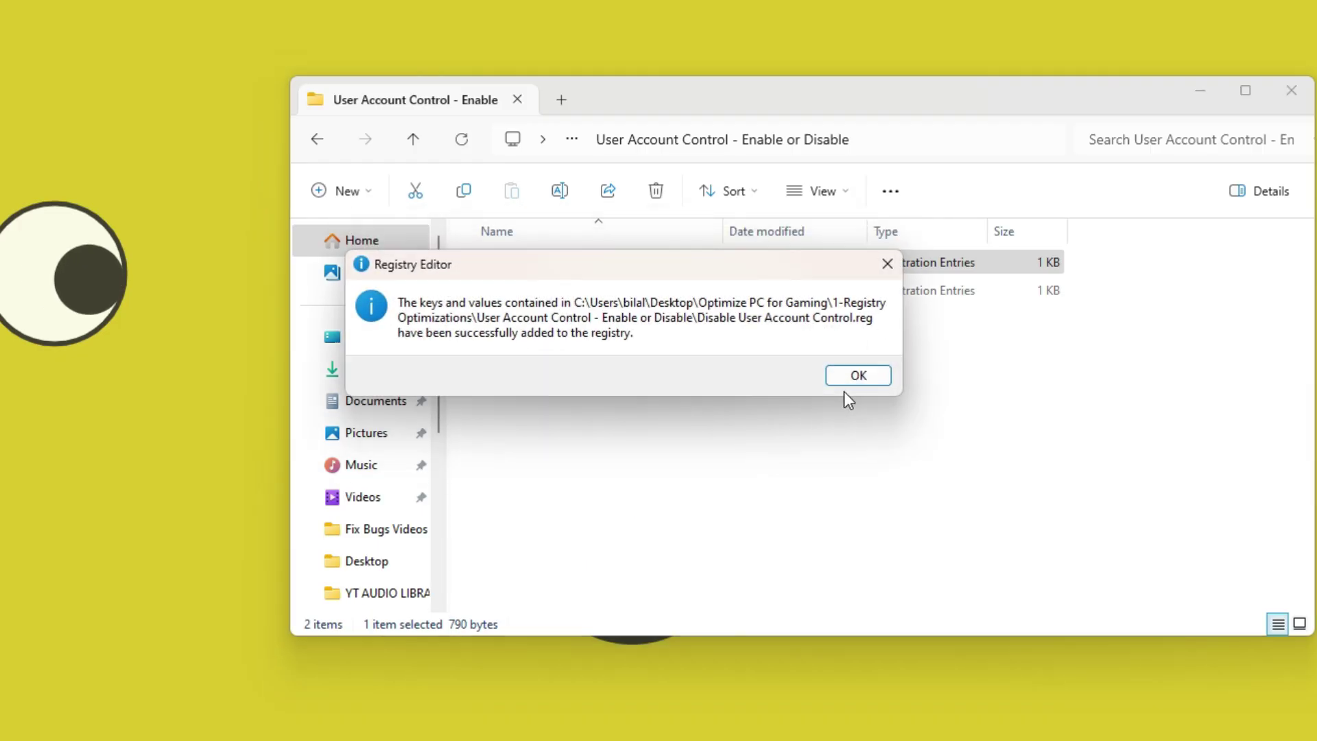
click(844, 374)
click(317, 139)
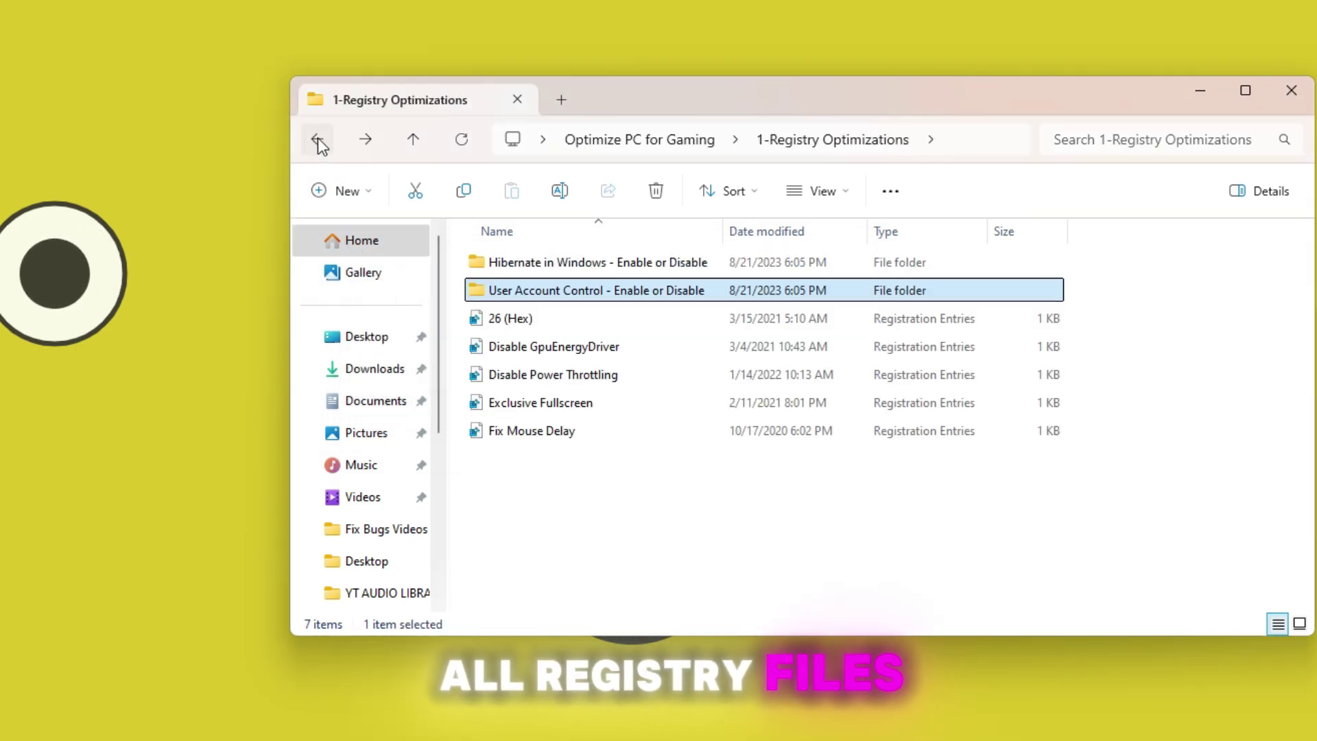
Apply the 26 (Hex), Disable GpuEnergyDriver, Disable Power Throttling and Fix Mouse Delay registry tweaks
double_click(549, 318)
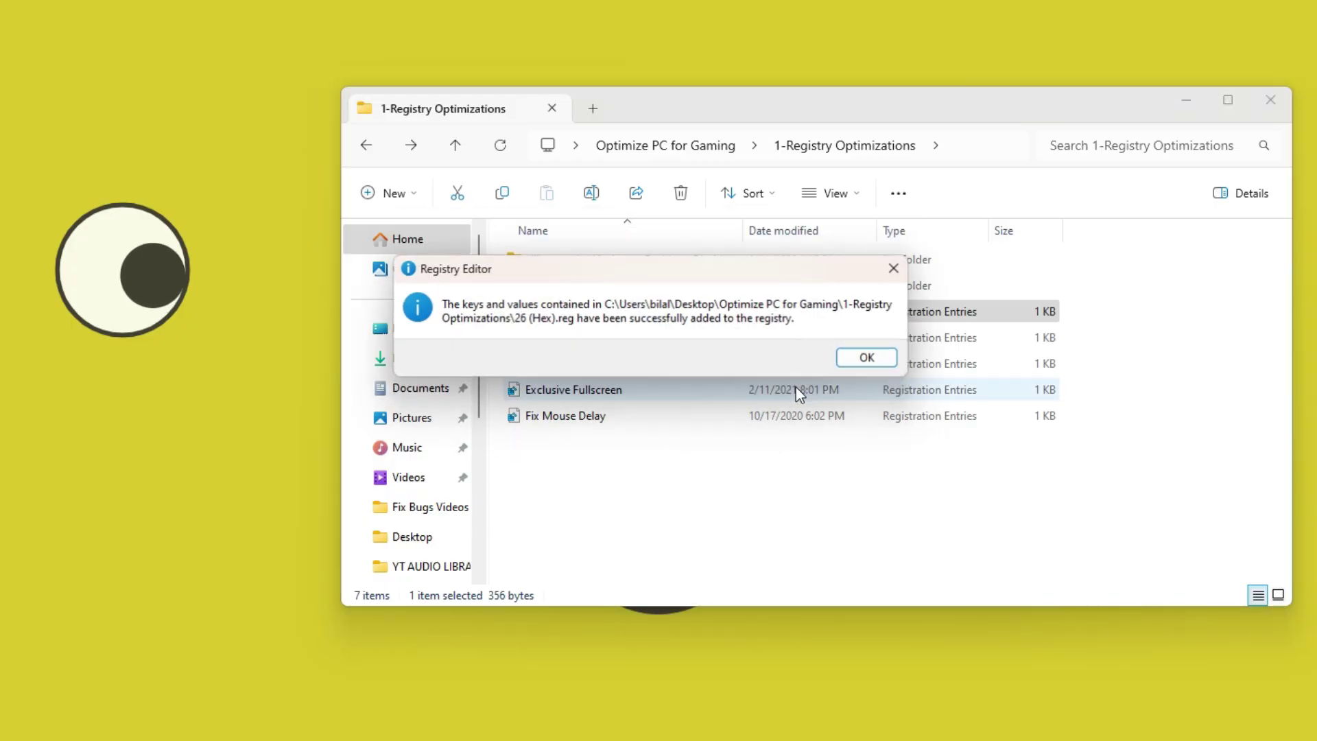
double_click(603, 338)
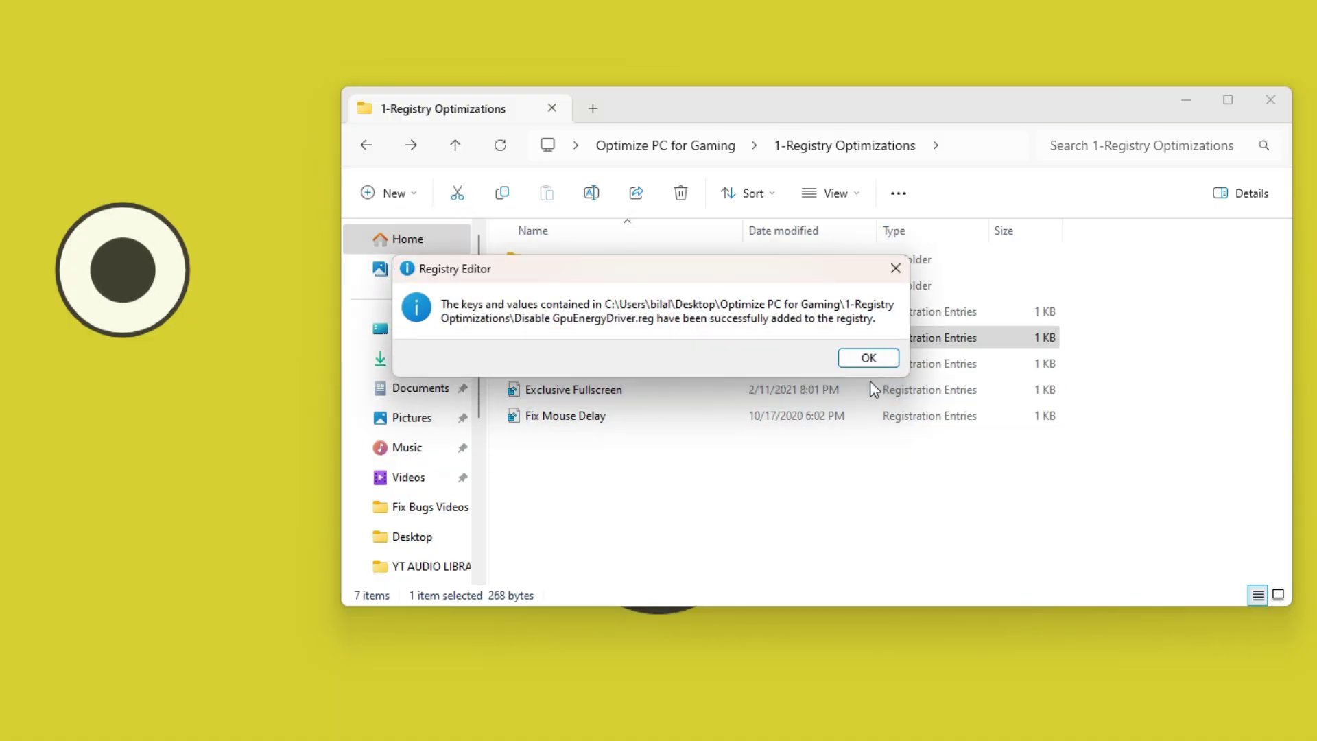
click(868, 358)
double_click(606, 359)
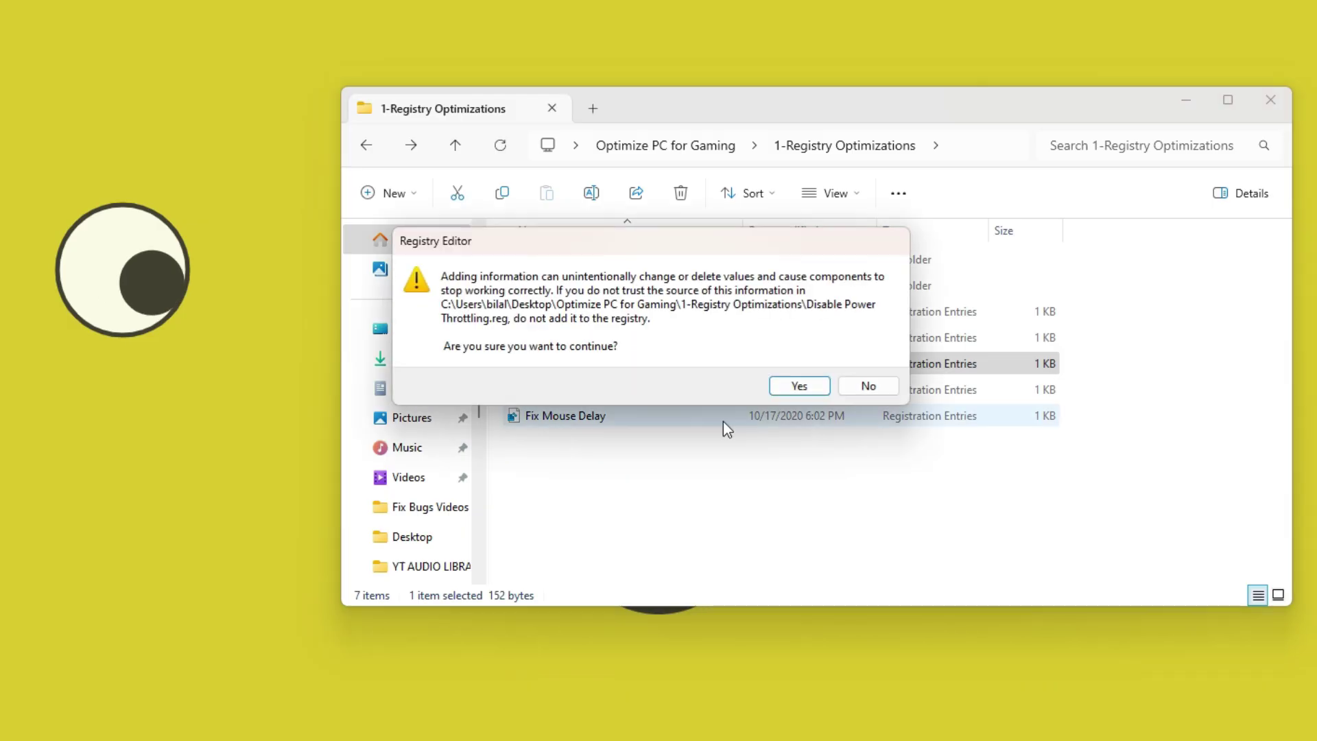
click(788, 385)
click(783, 385)
double_click(615, 430)
click(806, 388)
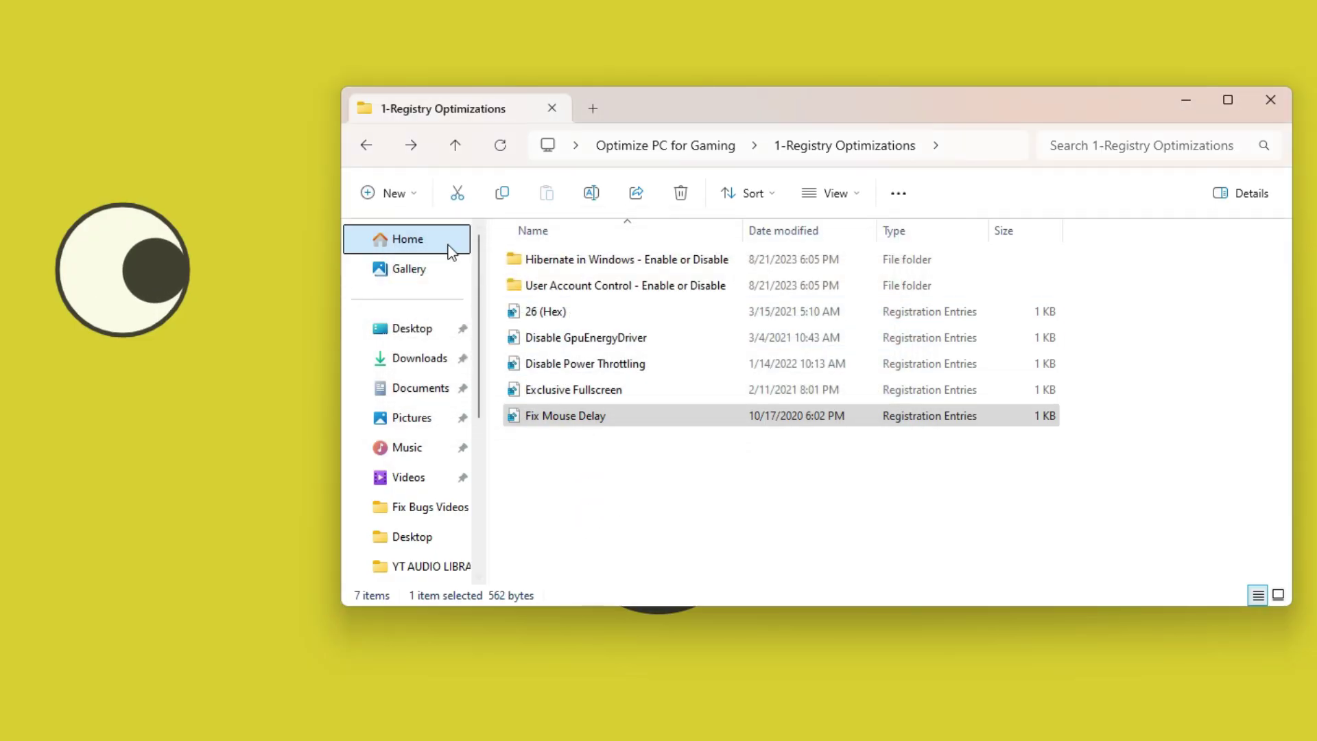
click(366, 145)
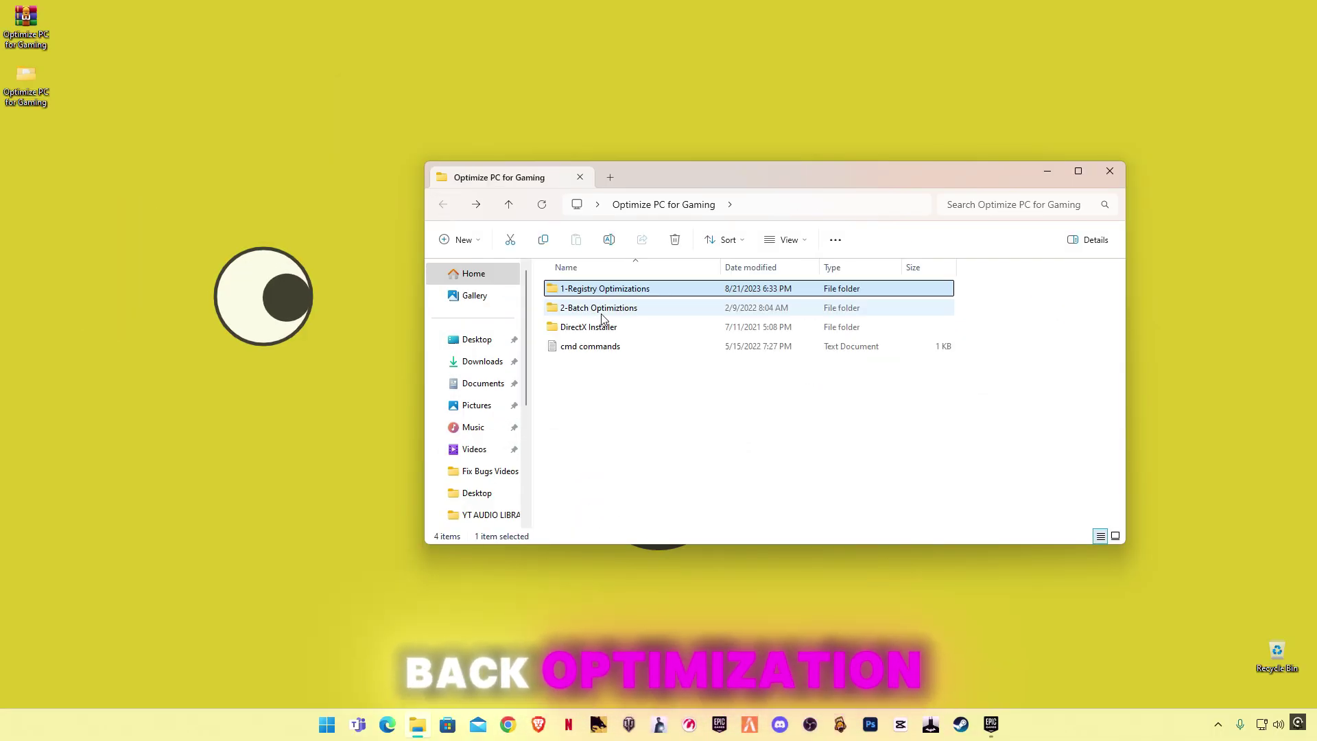
Run the Clean Temporary Files batch script from 2-Batch Optimiztions
double_click(602, 312)
double_click(592, 289)
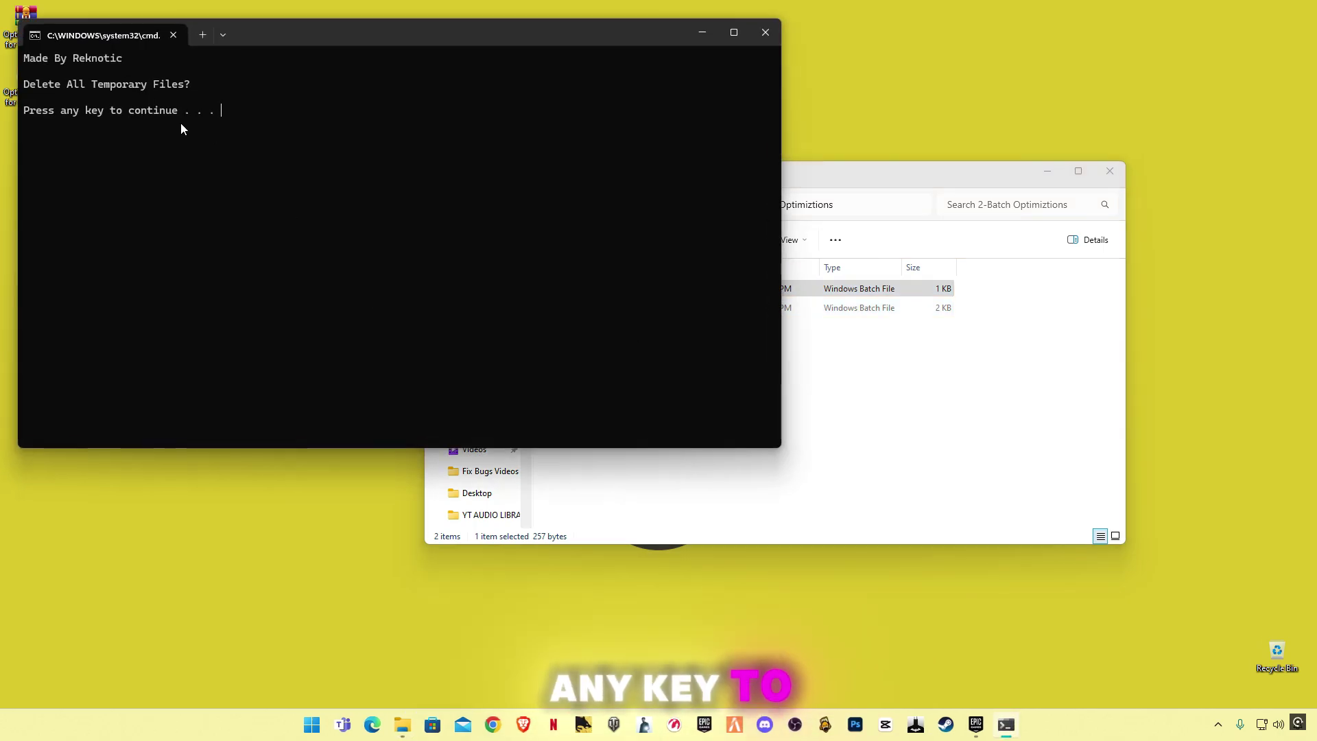
key(space)
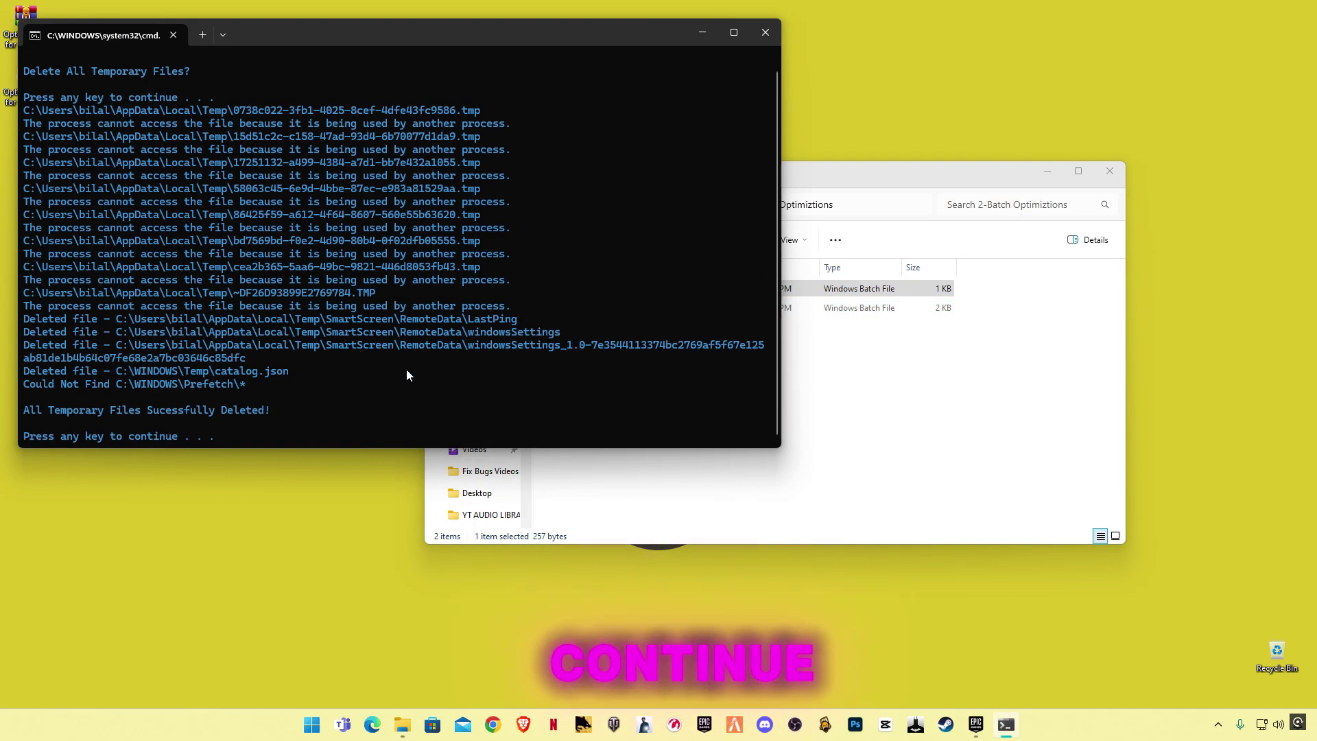
key(space)
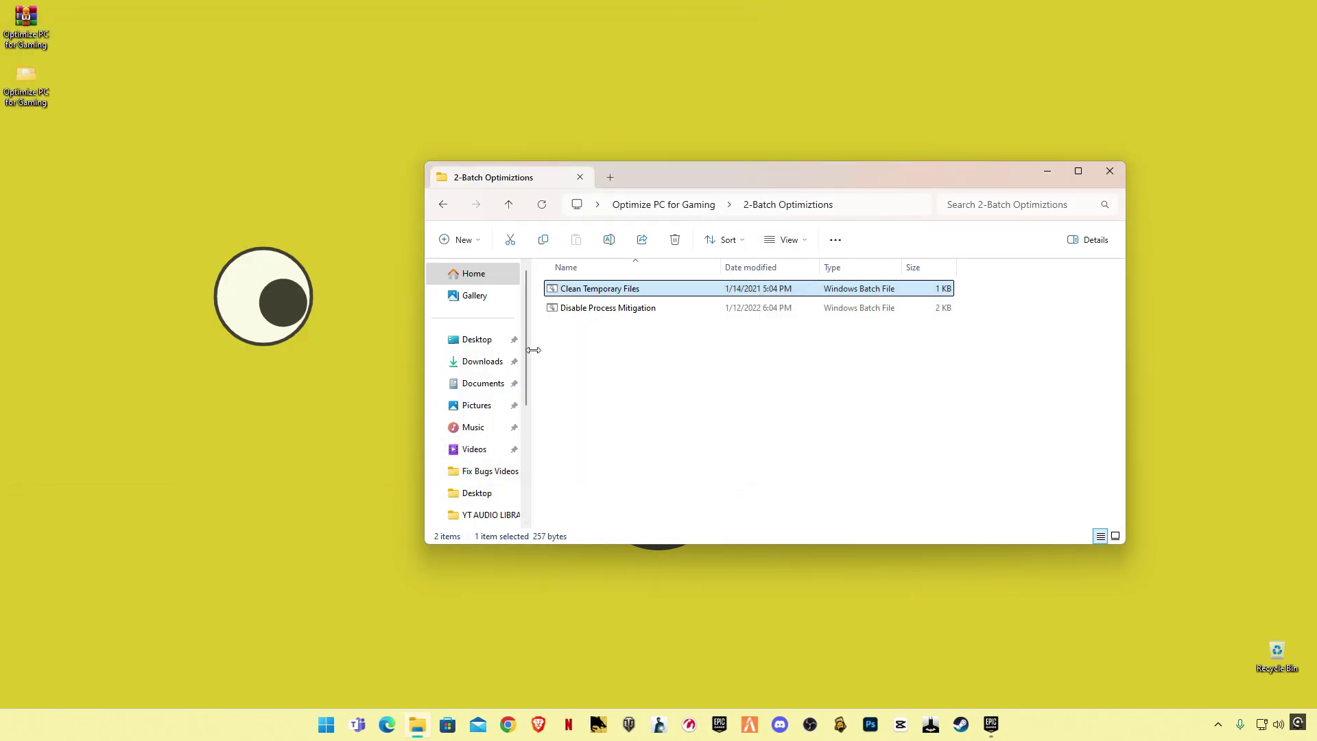
Run the Disable Process Mitigation batch script, then go back to Optimize PC for Gaming
click(577, 310)
key(Return)
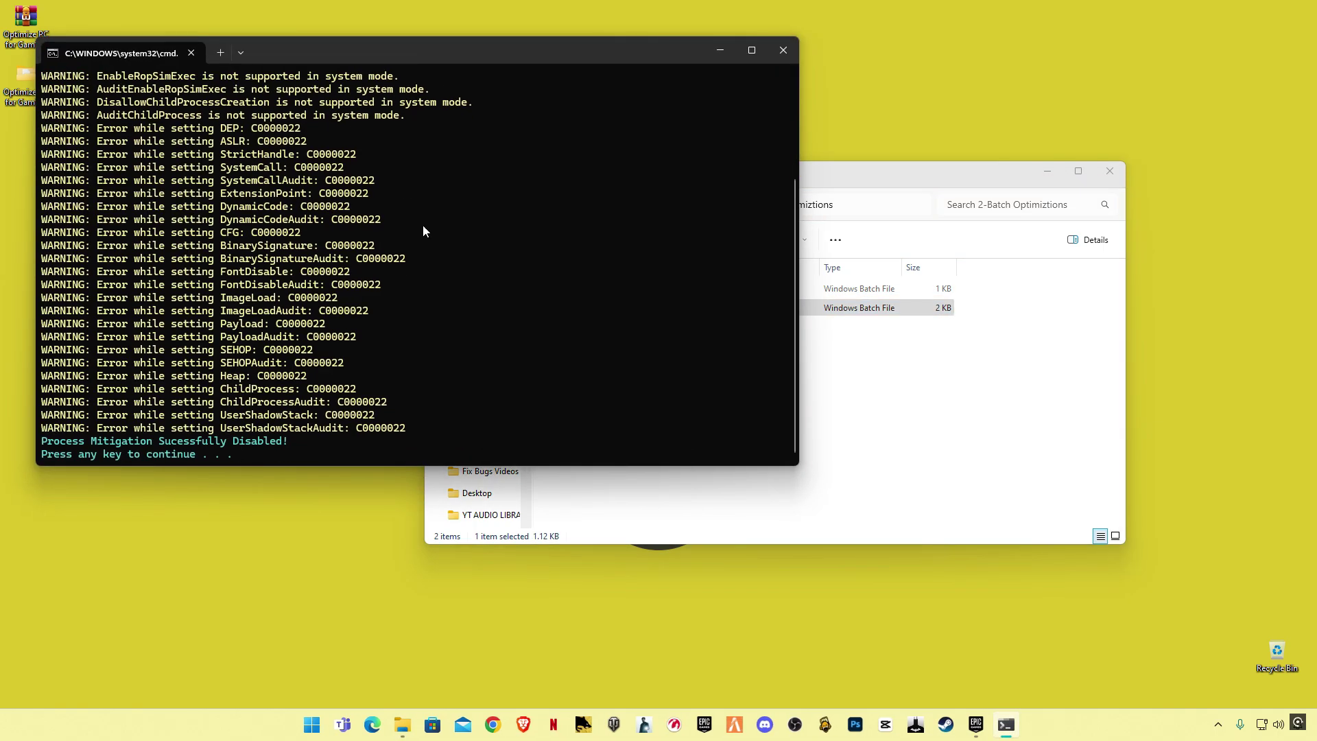
key(space)
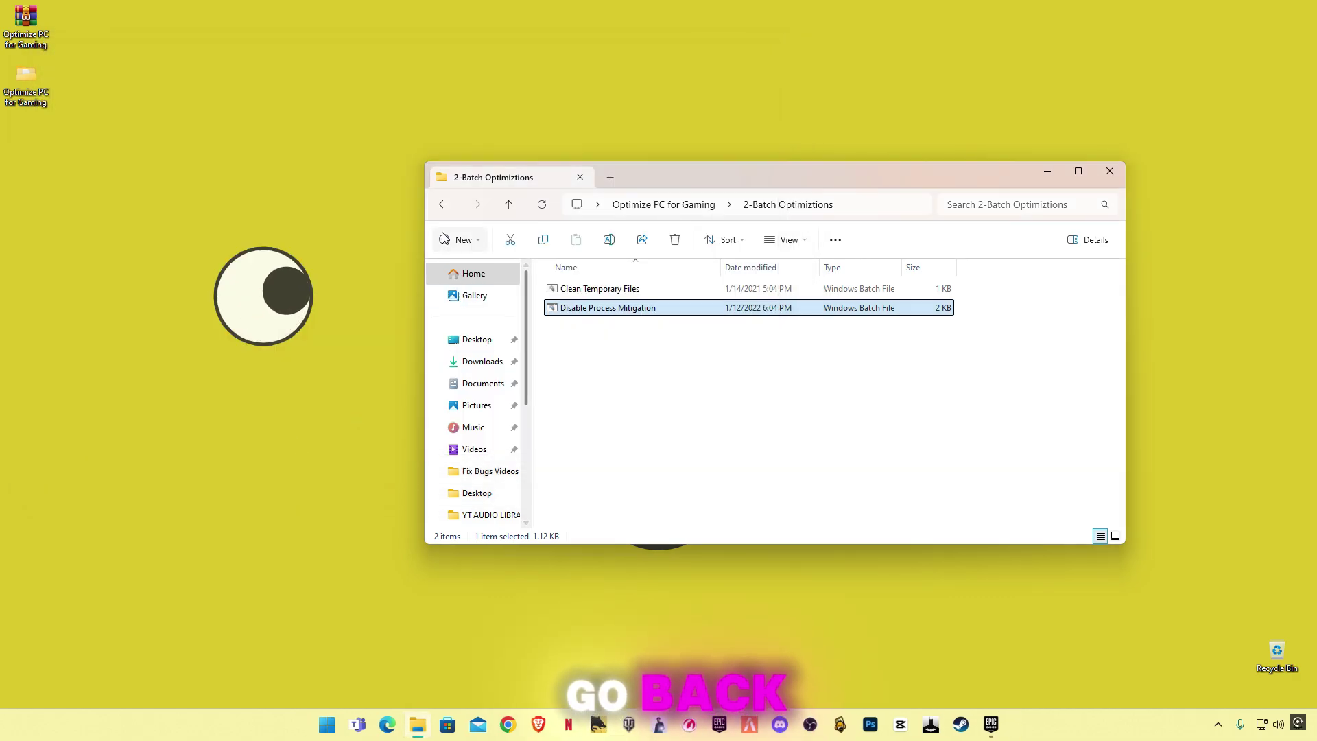
click(443, 204)
Run dxwebsetup from the DirectX Installer folder, accepting the licence, through to Finish
double_click(591, 328)
click(584, 294)
double_click(584, 293)
click(588, 473)
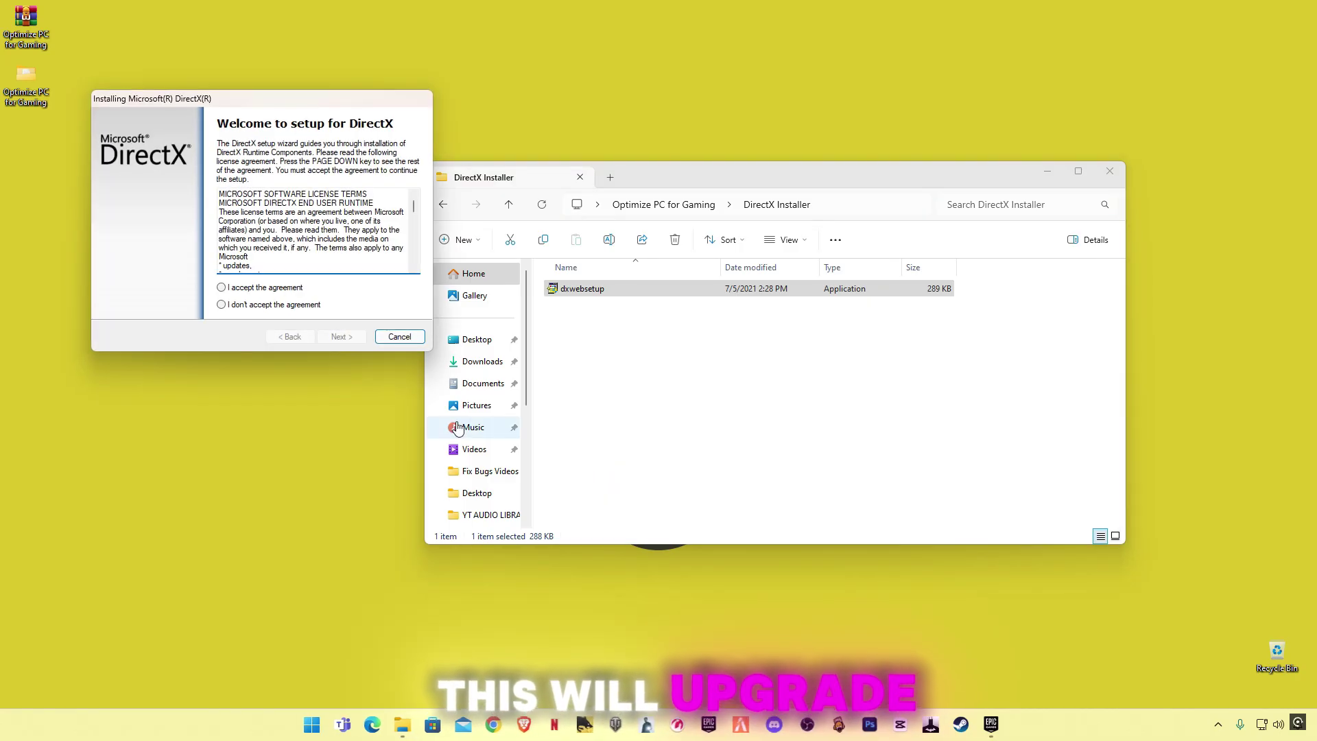
click(230, 288)
click(341, 336)
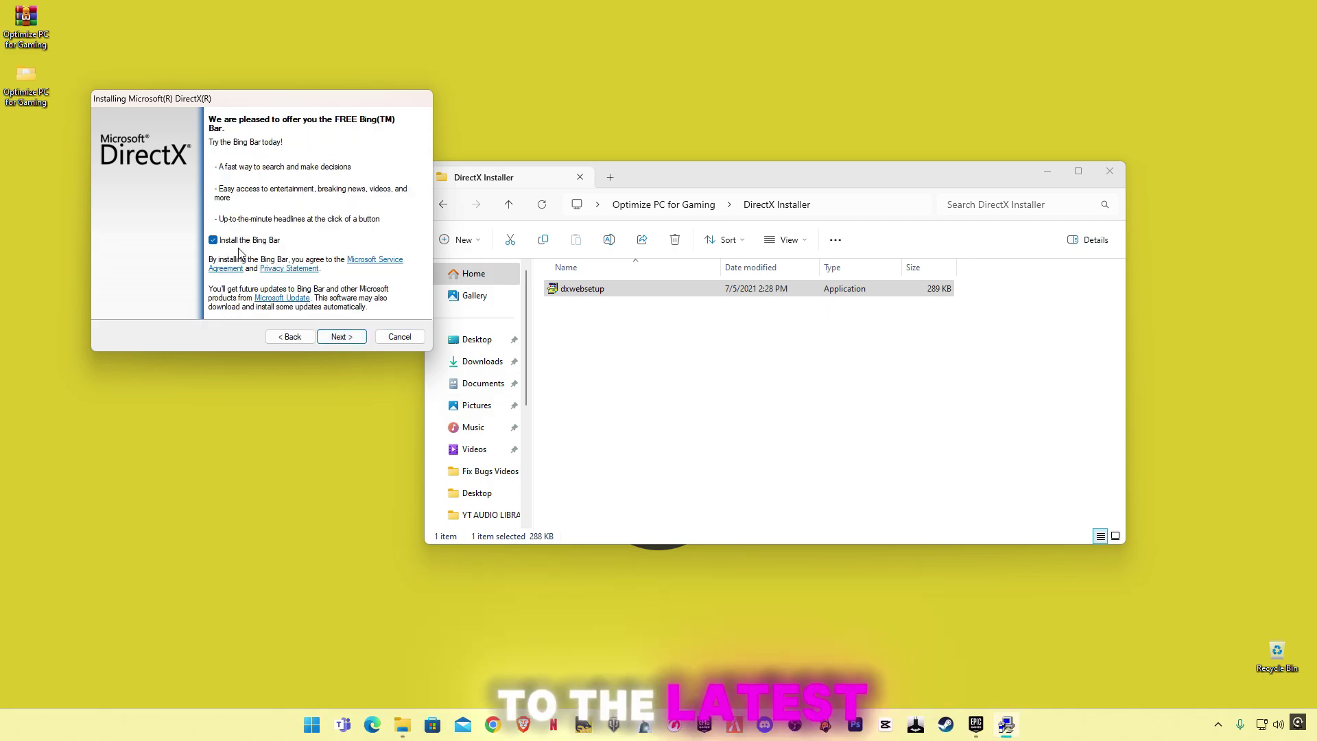
click(336, 337)
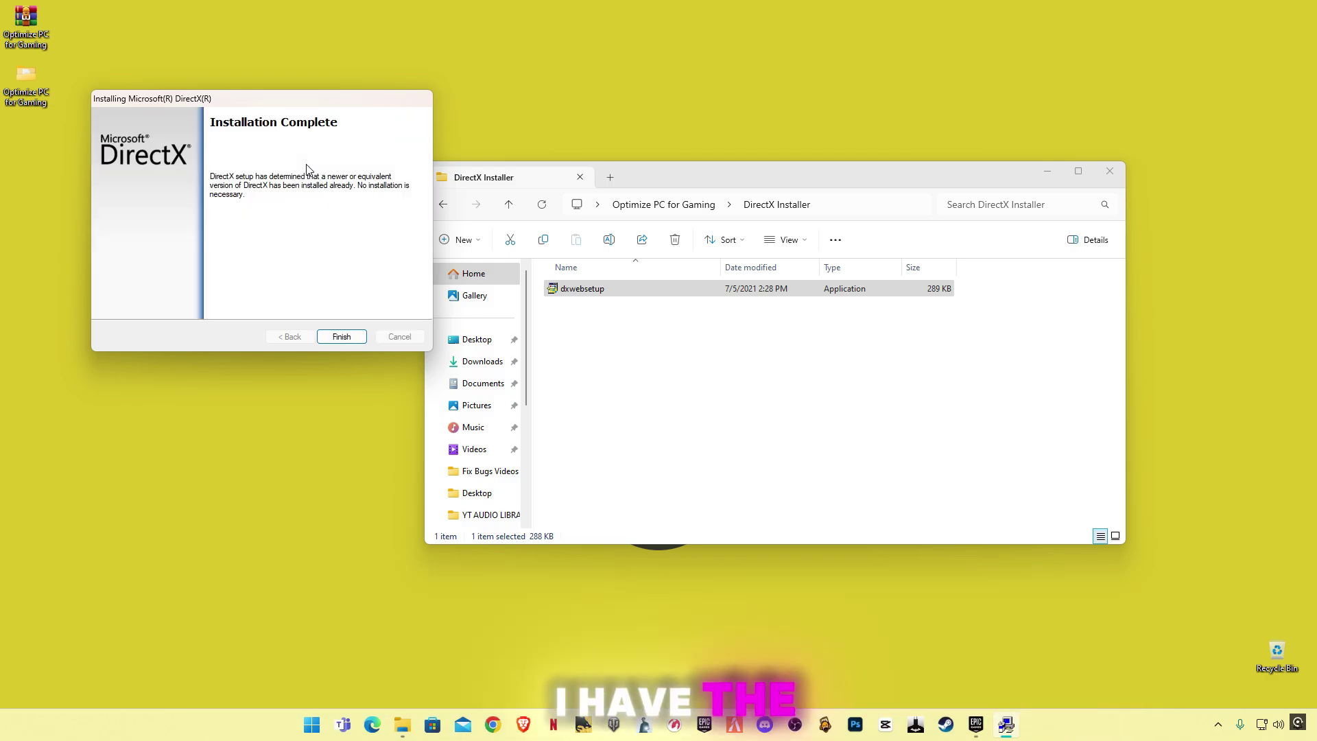
click(340, 336)
Run the powercfg line from cmd commands.txt in an admin Command Prompt to add Ultimate Performance
click(442, 206)
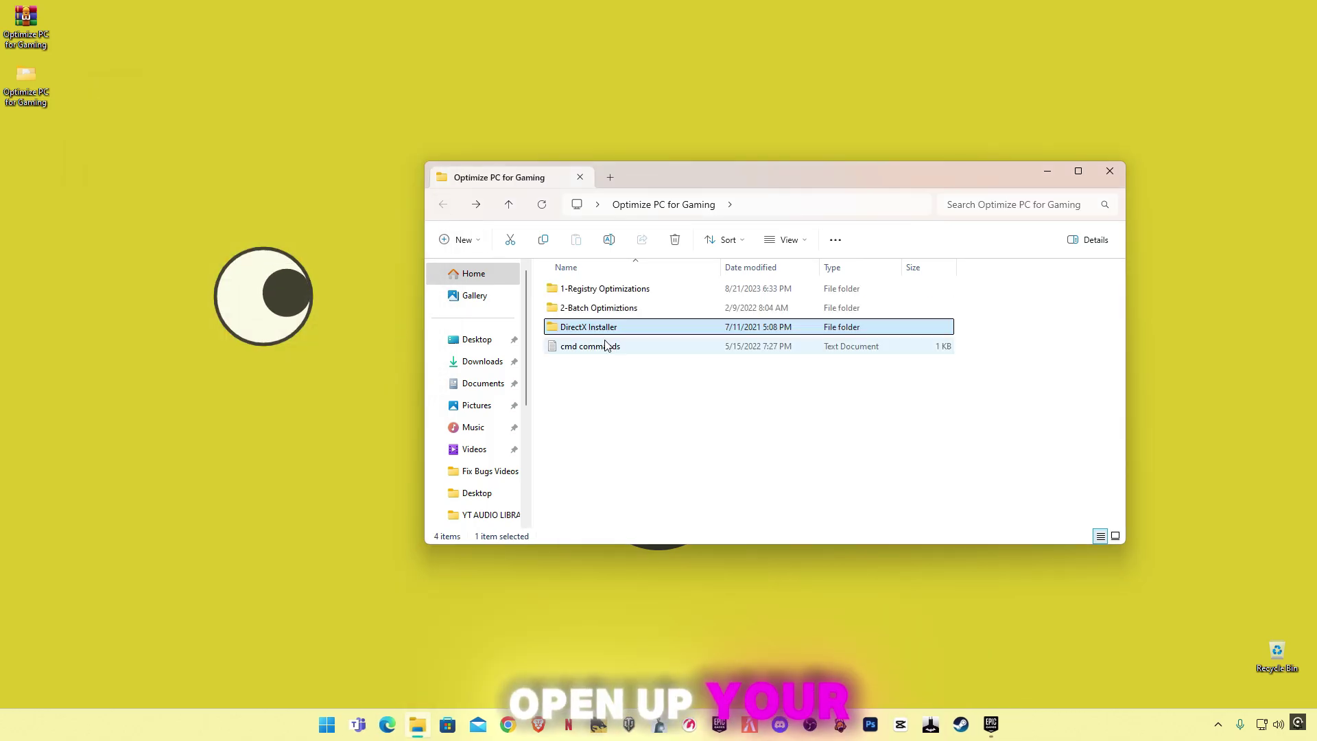
click(624, 347)
double_click(624, 347)
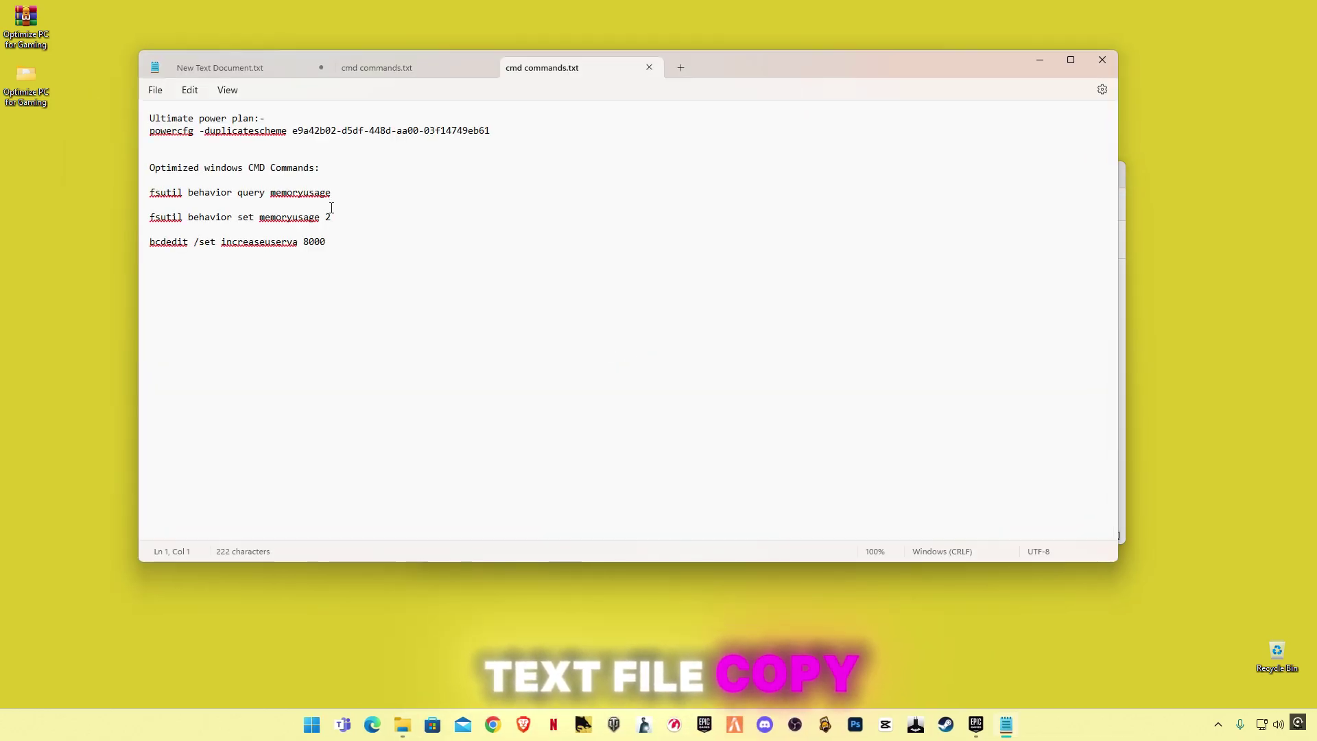
drag(491, 131, 149, 135)
key(ctrl+c)
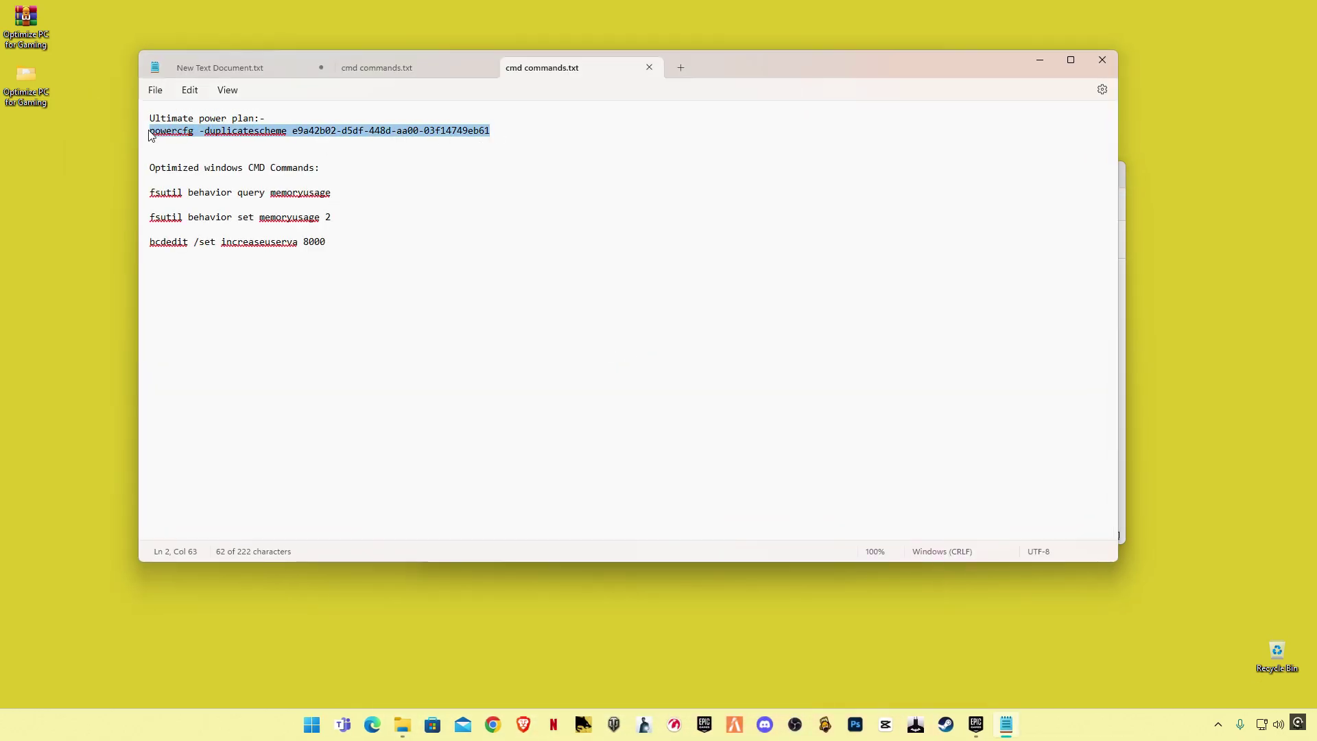
click(312, 725)
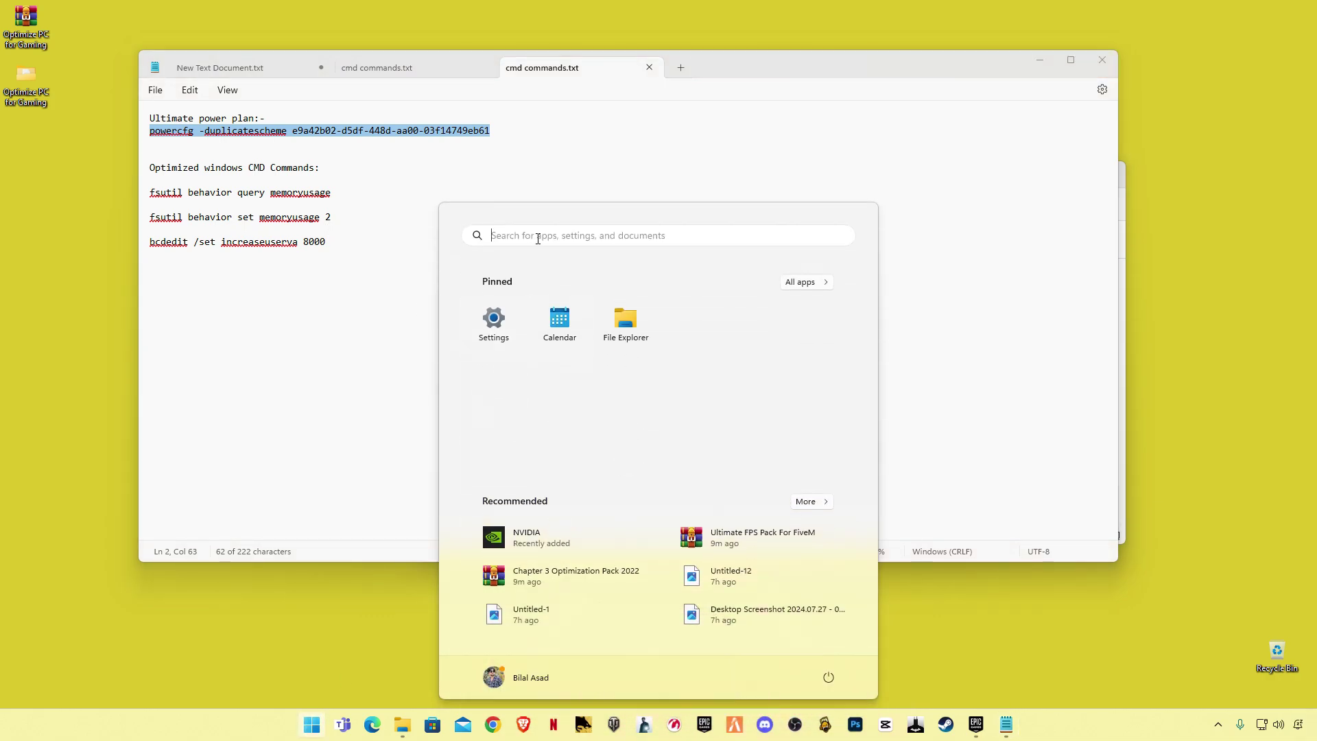
text(cmd)
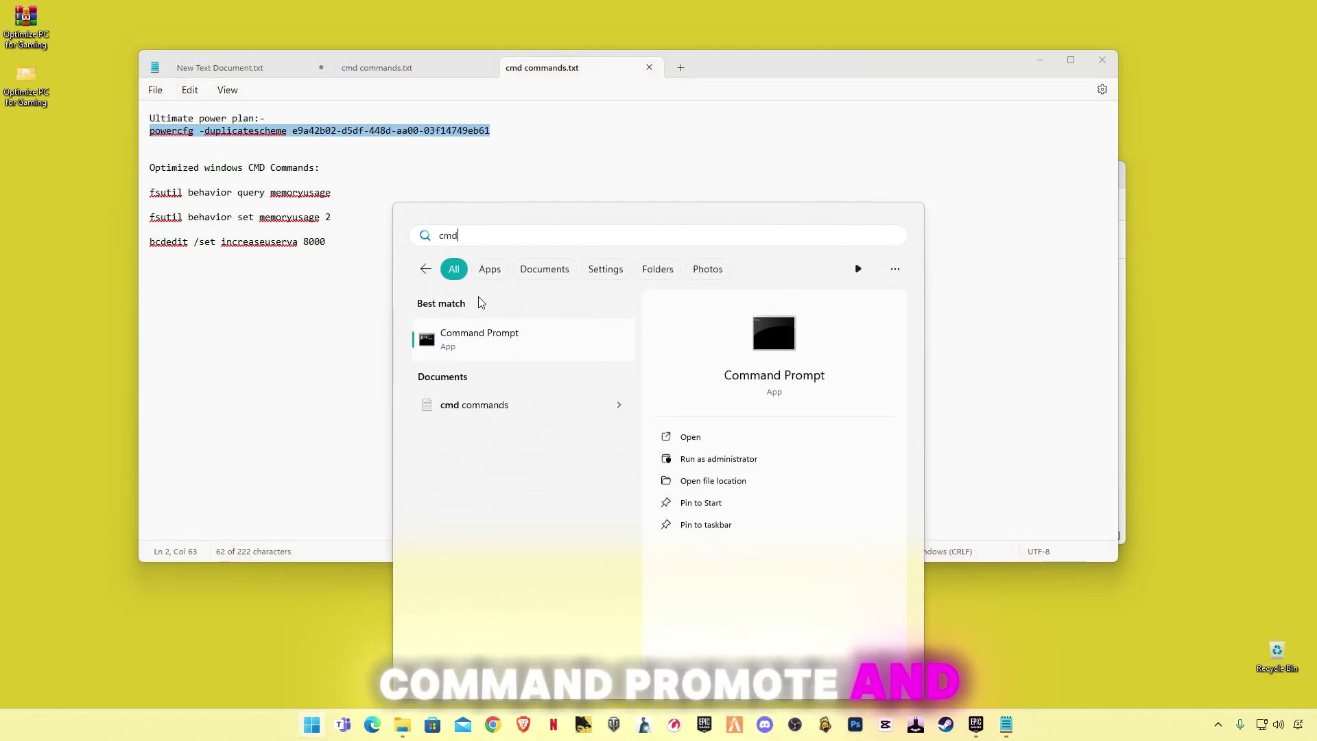
right_click(464, 336)
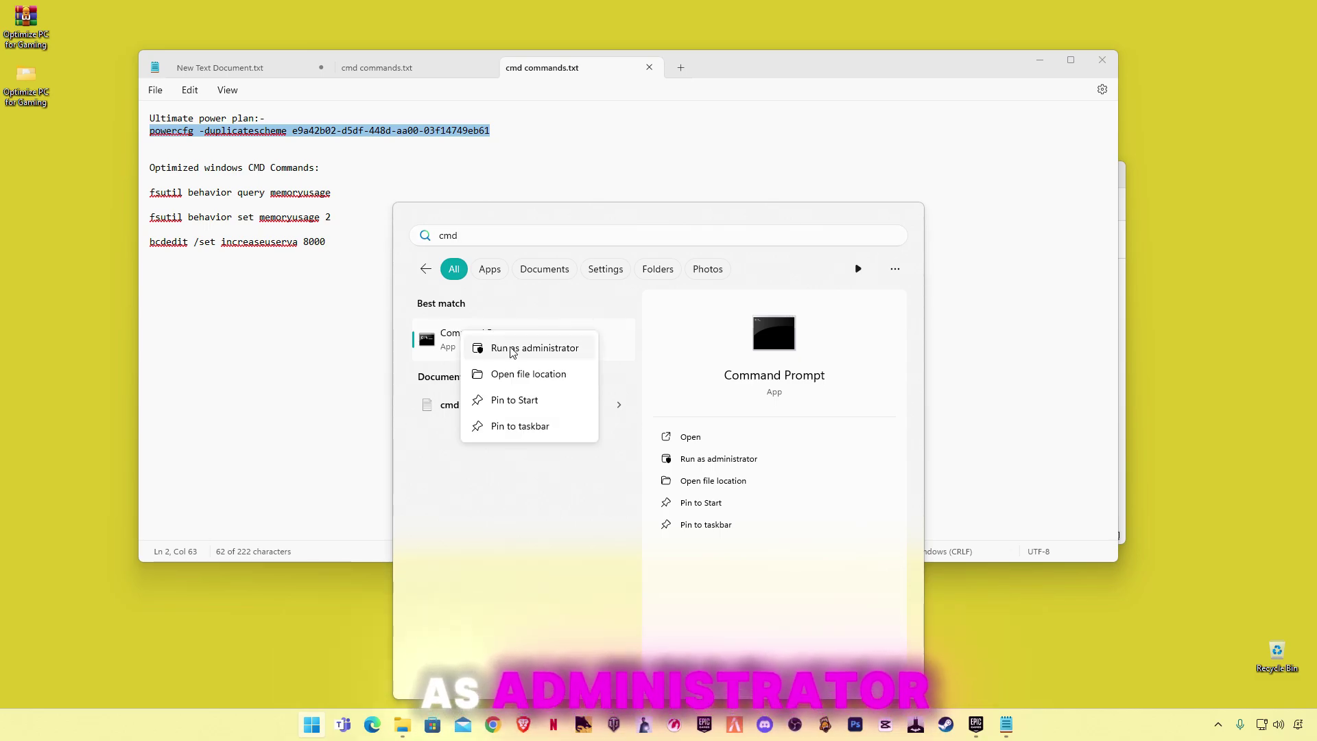
click(511, 352)
key(alt+y)
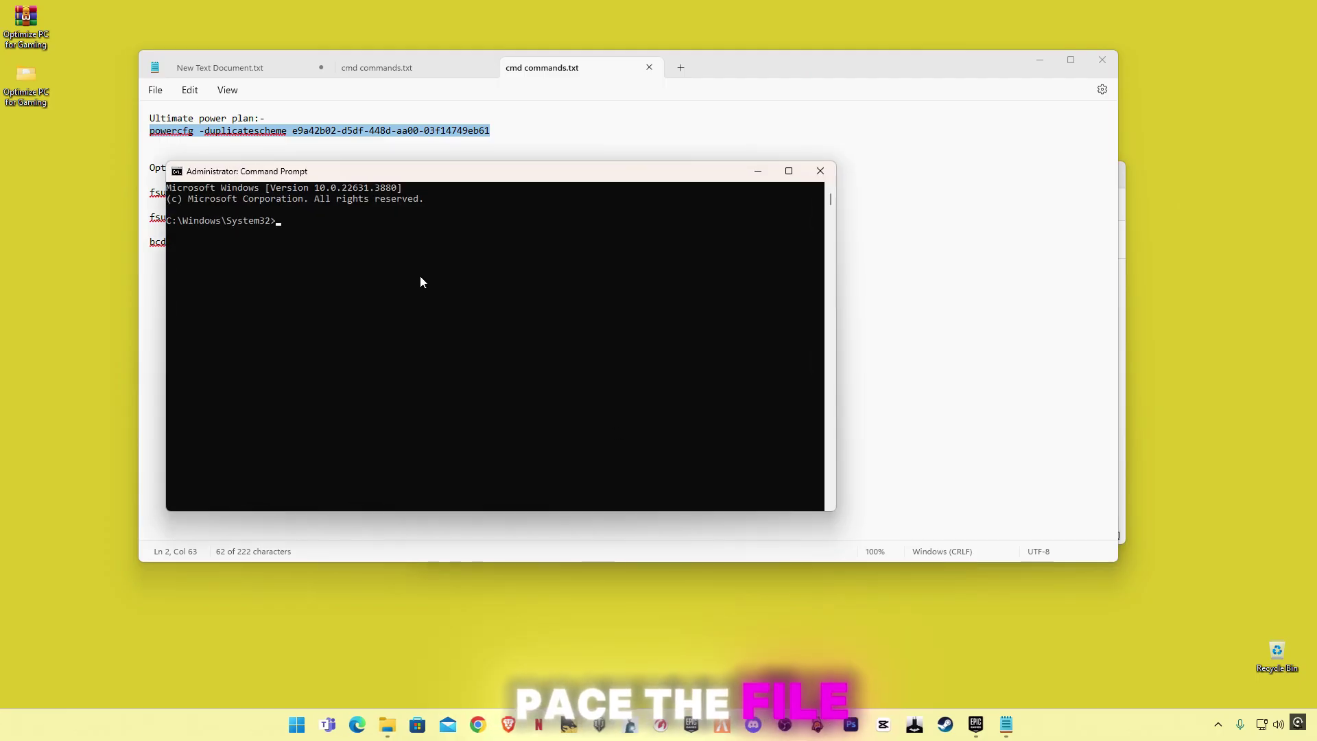
key(ctrl+v)
key(Return)
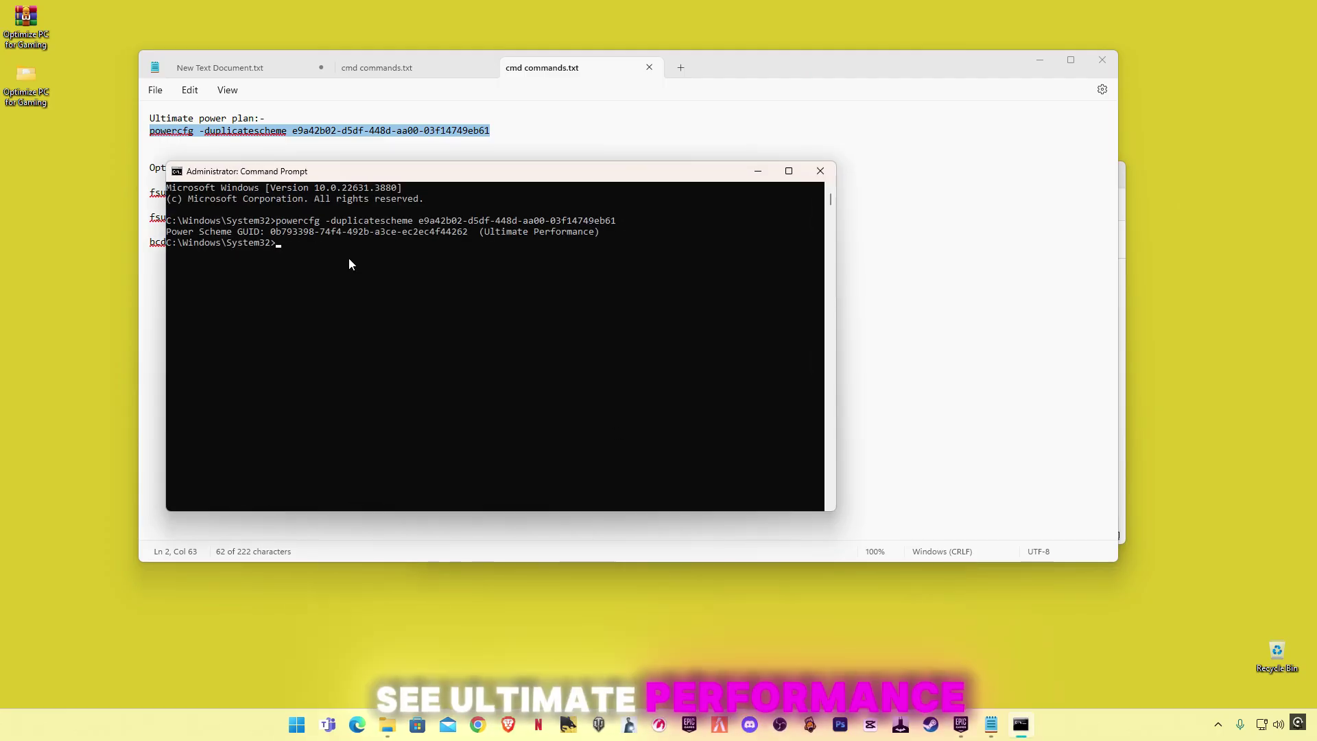
Run the fsutil memoryusage 2 and bcdedit increaseuserva 8000 commands, then exit
click(496, 146)
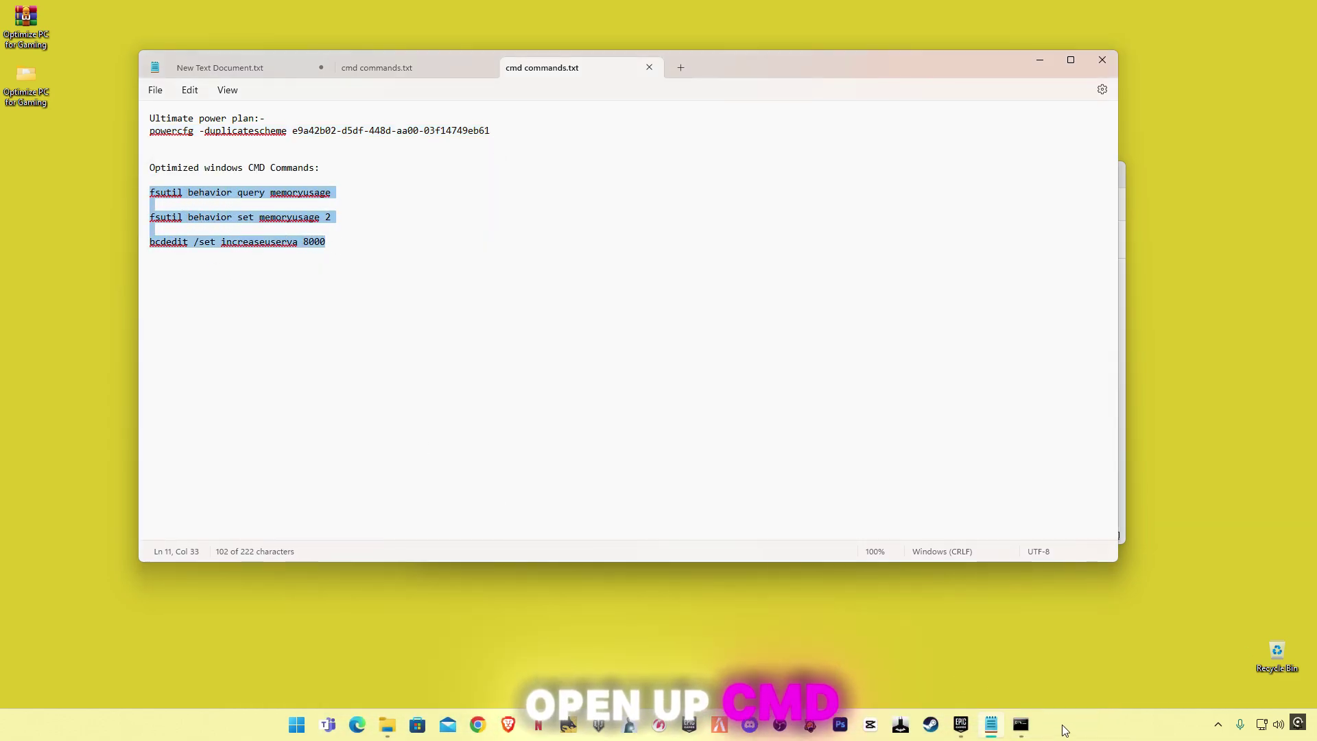
click(1021, 724)
right_click(478, 323)
key(Return)
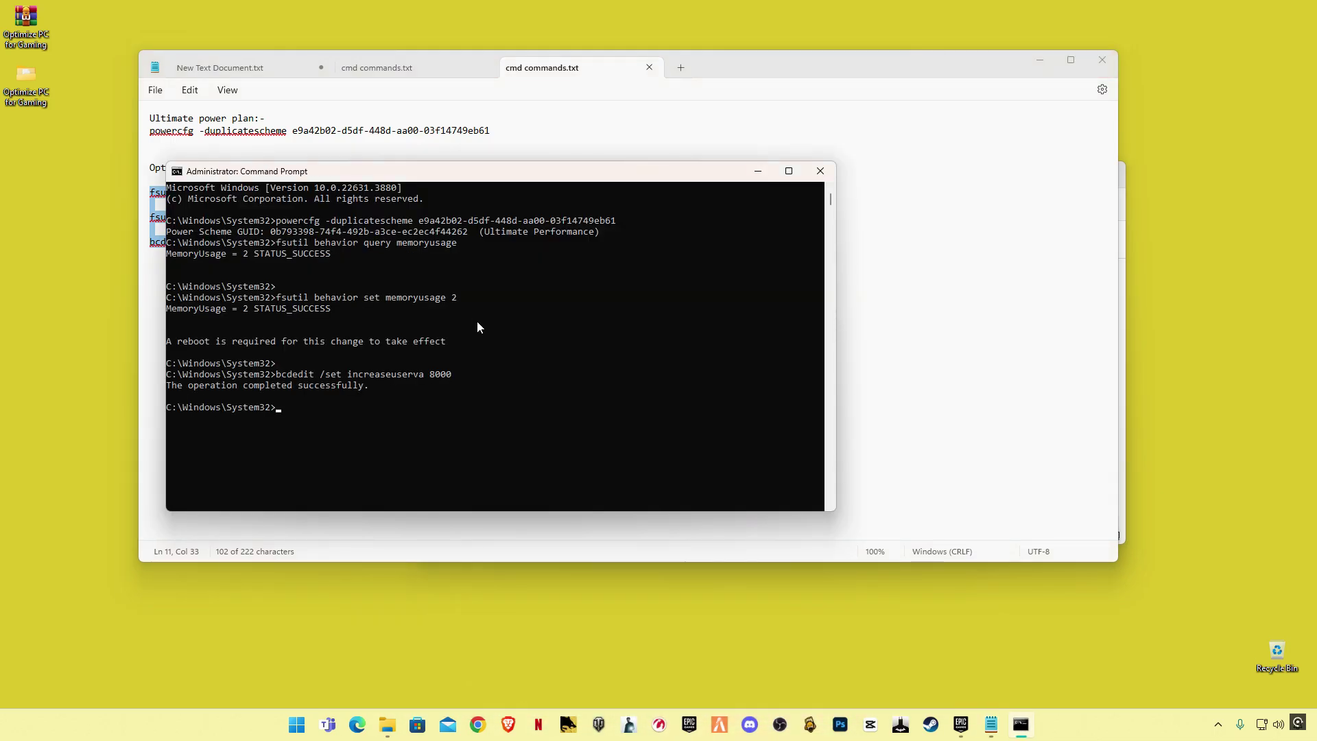
text(exit)
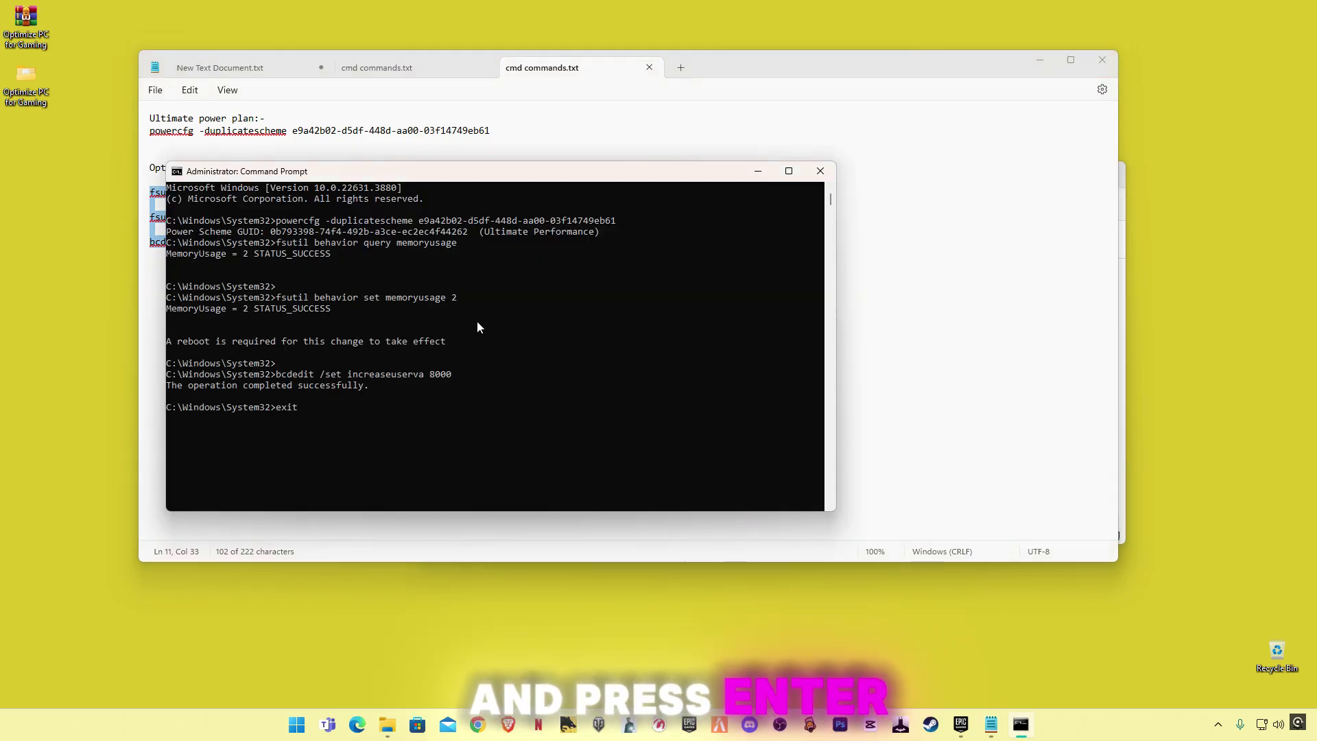
key(Return)
Close Notepad and File Explorer, then launch Fortnite from the Epic Games Launcher
click(1103, 60)
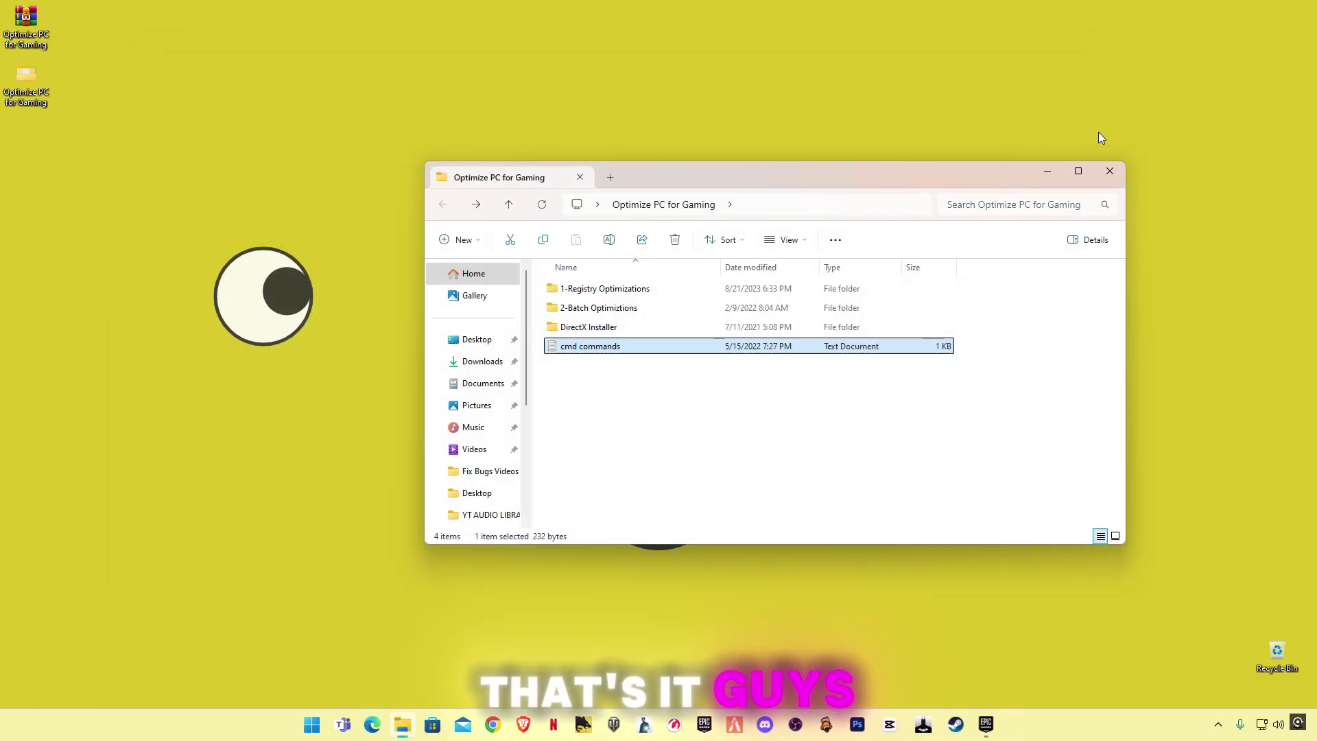
click(1104, 175)
click(990, 724)
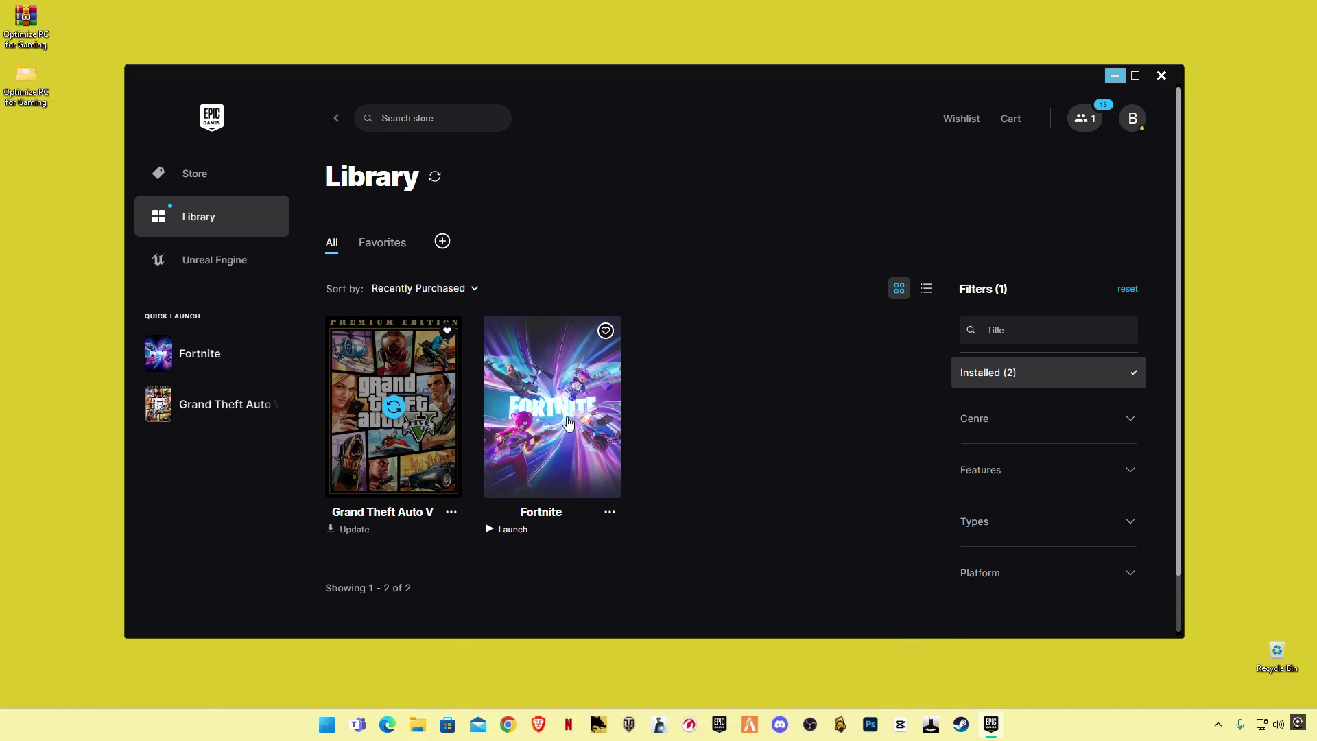
click(568, 422)
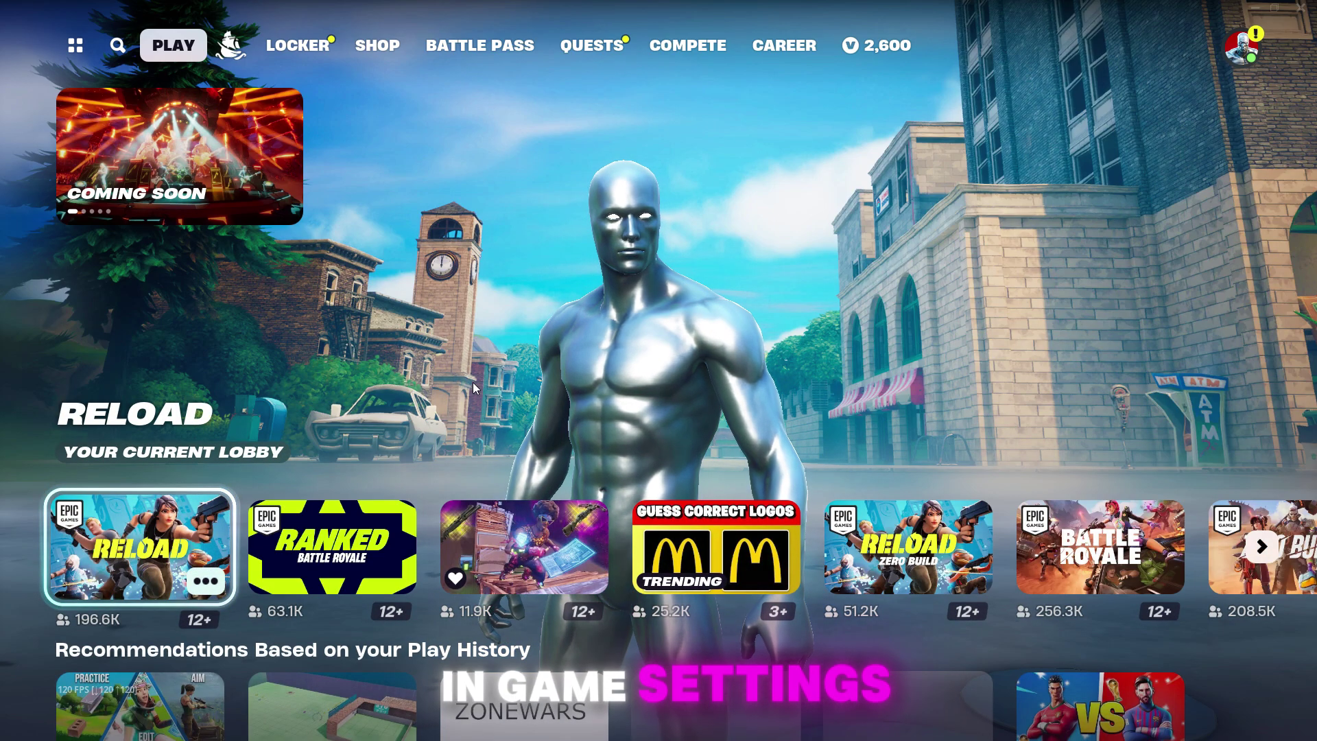
Review Fortnite's Video settings (Fullscreen, 1920 x 1080, Vsync off, 200 FPS, DirectX 12) and return to the lobby
click(447, 423)
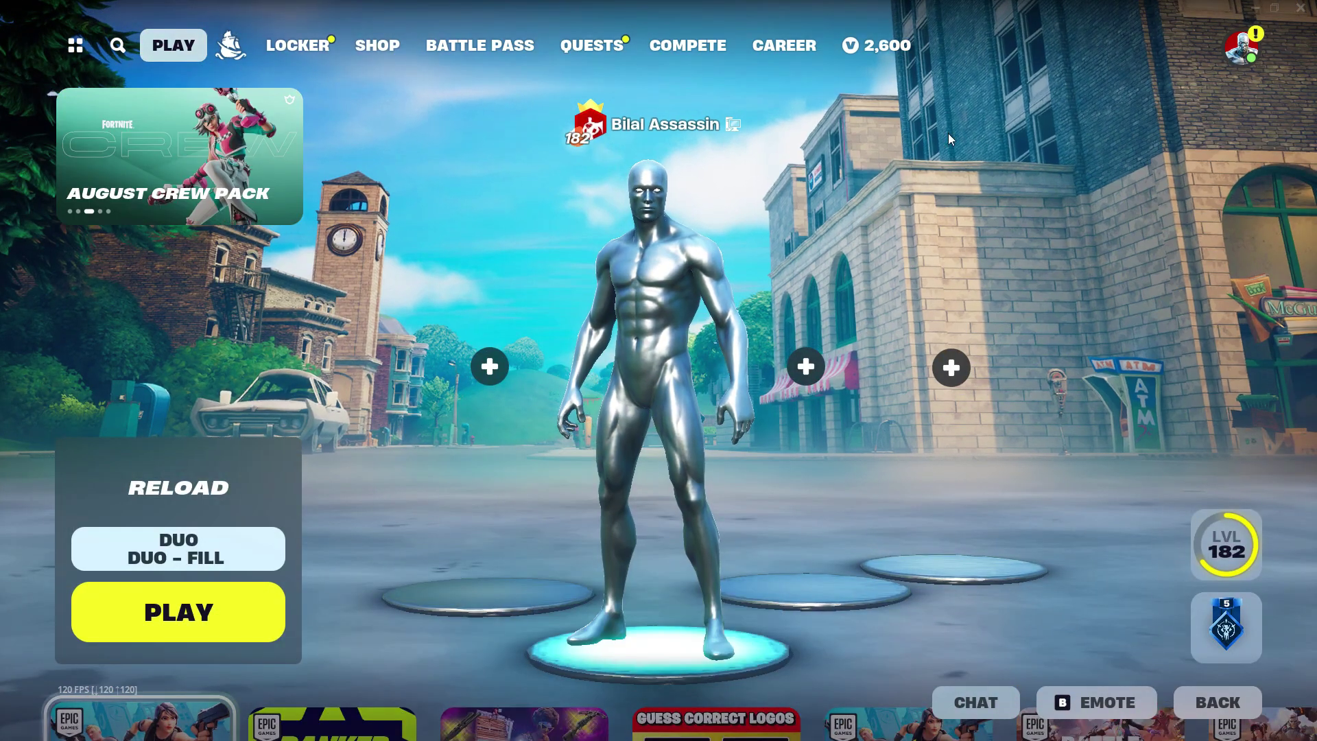
click(1242, 48)
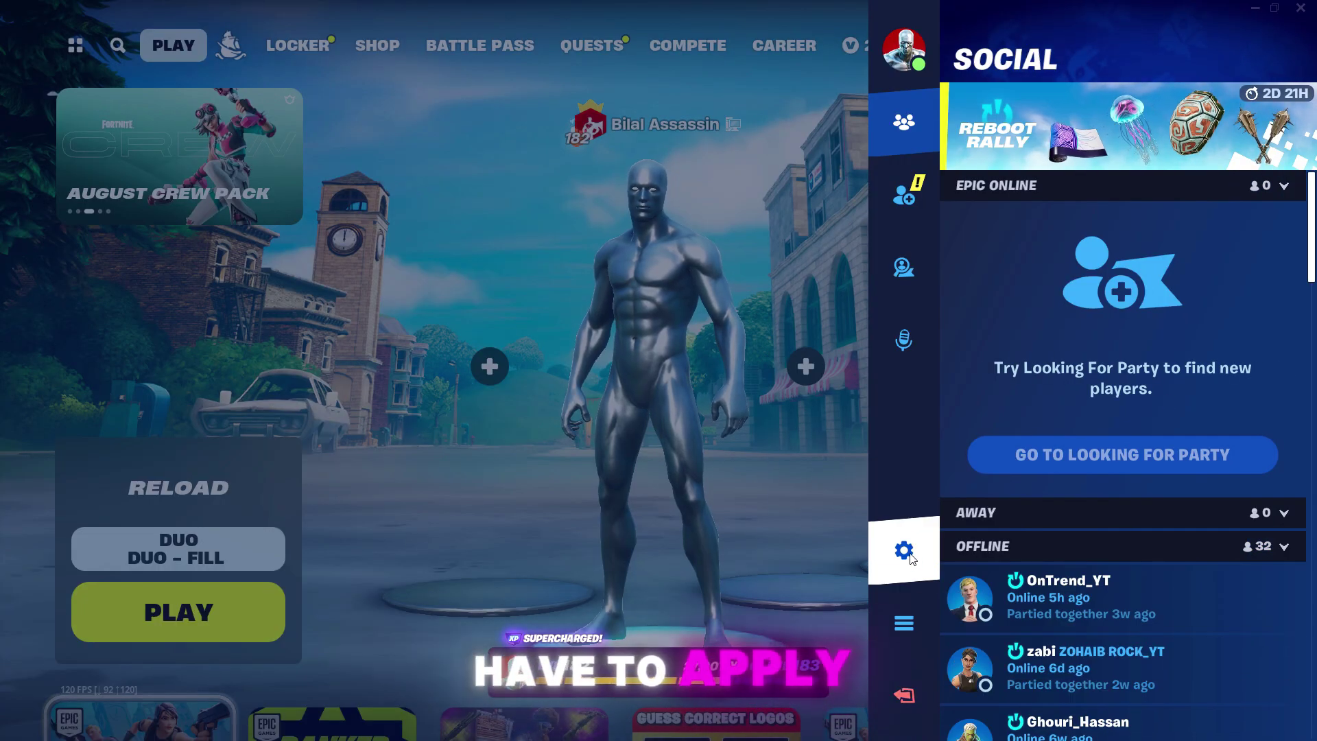
click(904, 551)
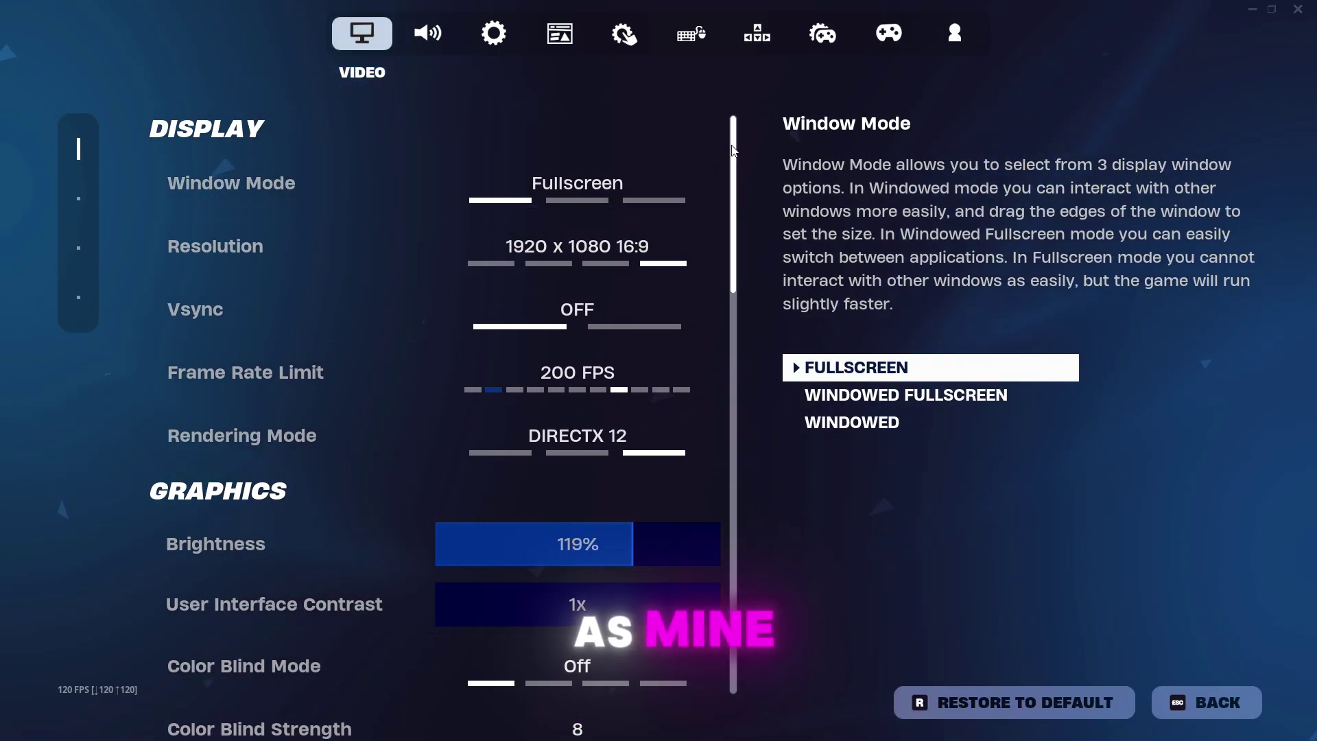
mouse_move(733, 150)
mouse_down()
mouse_move(732, 589)
mouse_move(746, 153)
mouse_up()
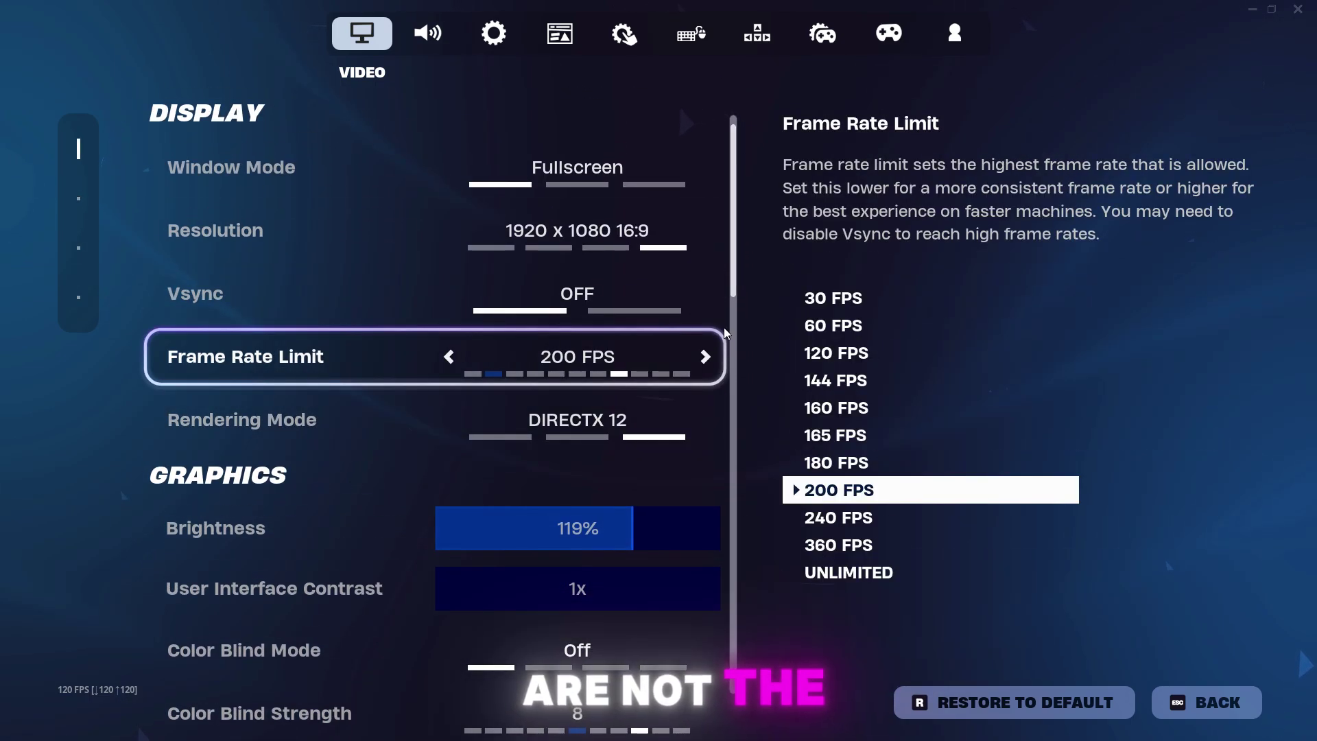
scroll(735, 274, down, 3)
scroll(736, 274, up, 3)
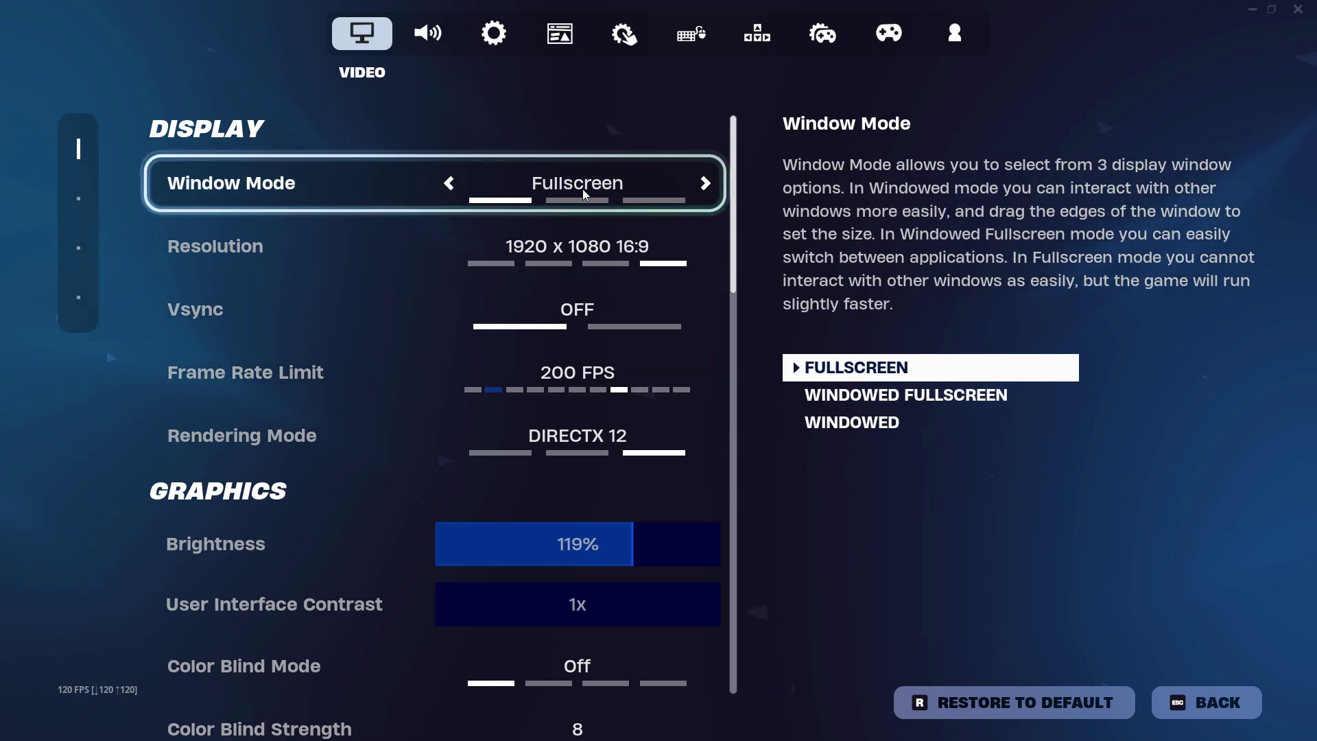
drag(734, 229, 747, 162)
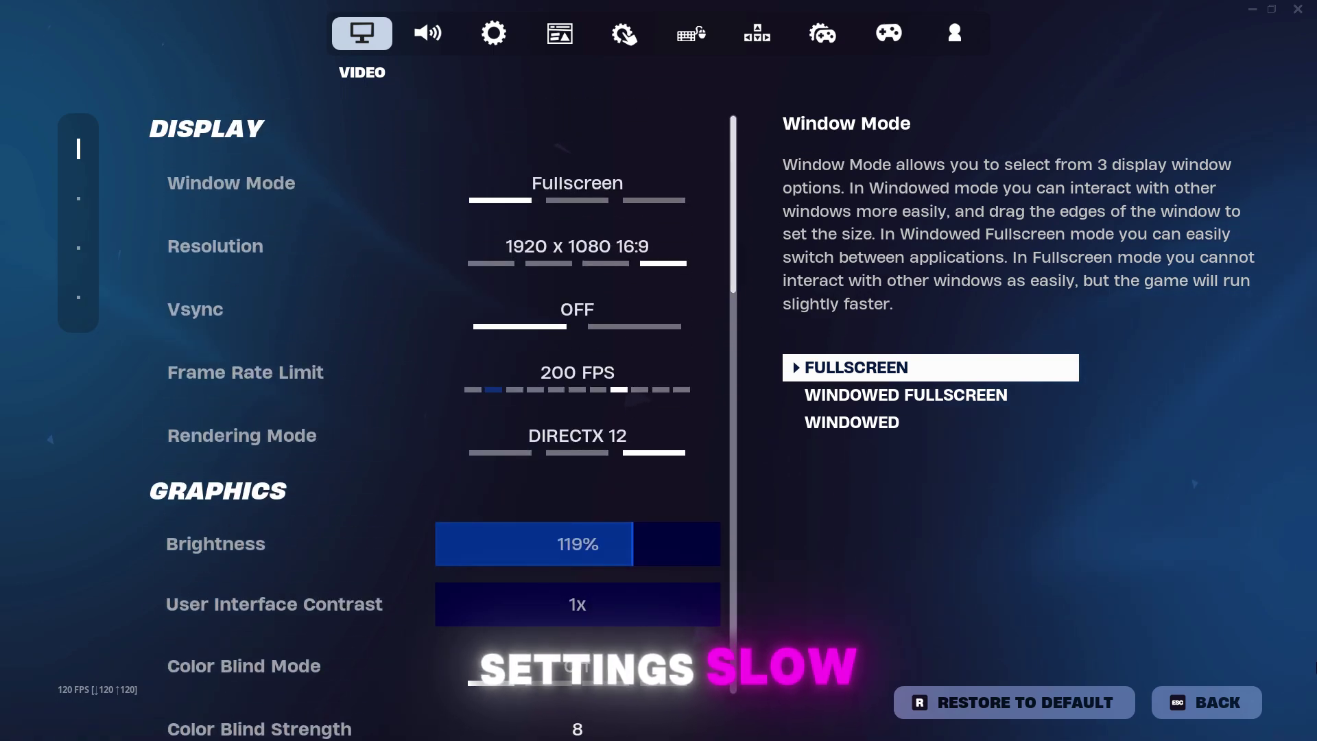
click(1207, 703)
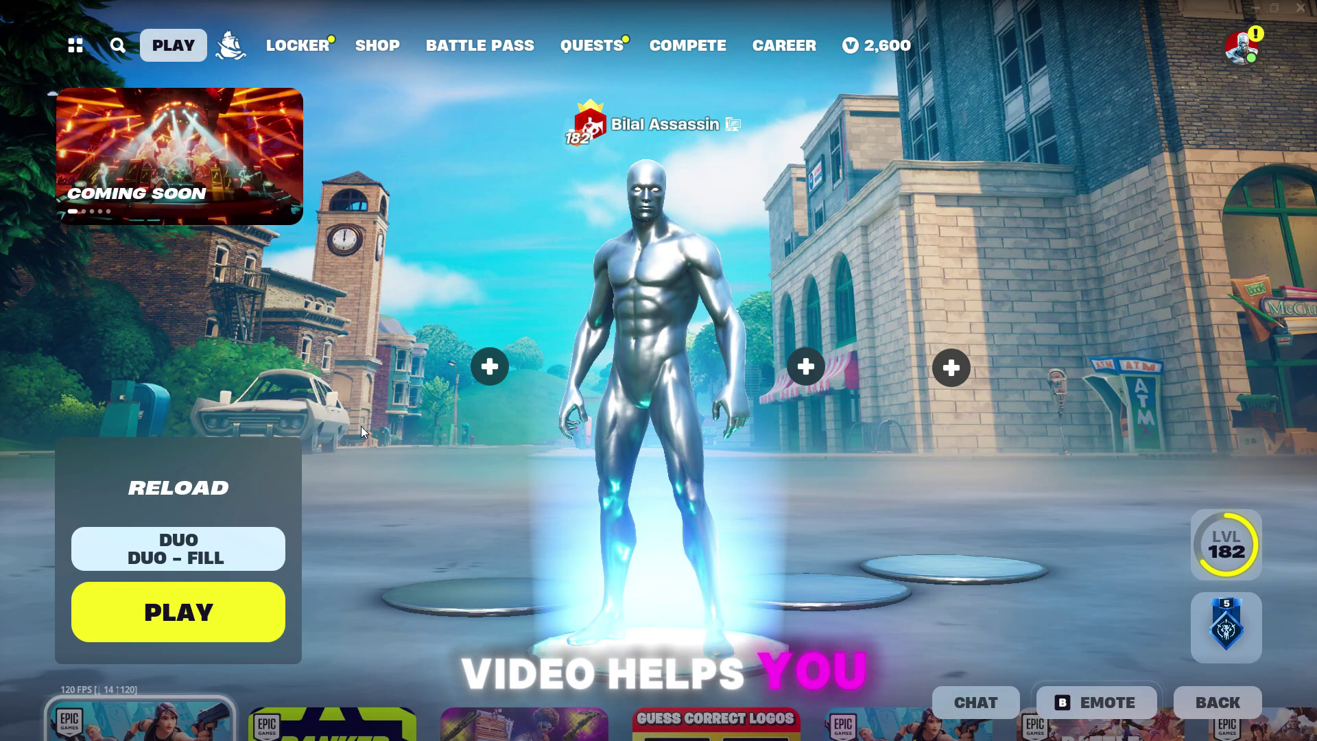